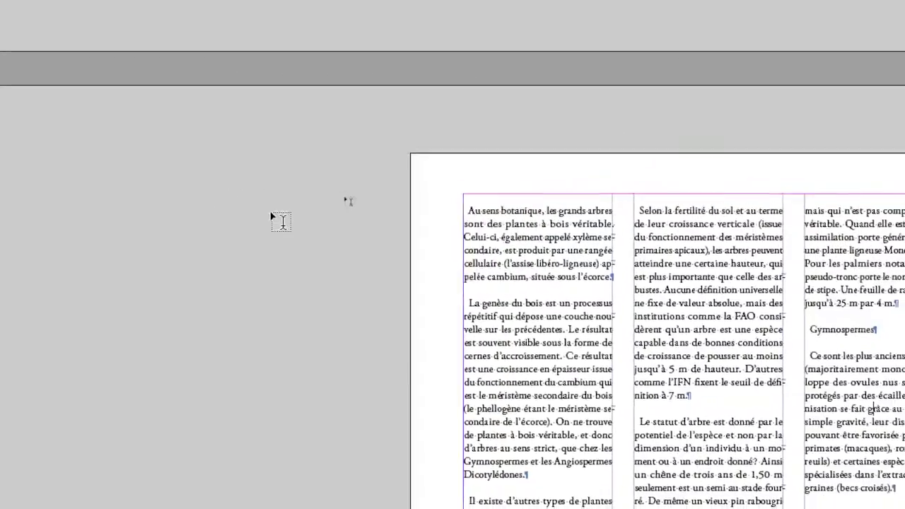
Open the guides and pasteboard preferences (Repères et table de montage).
{"action": "key", "text": "space"}
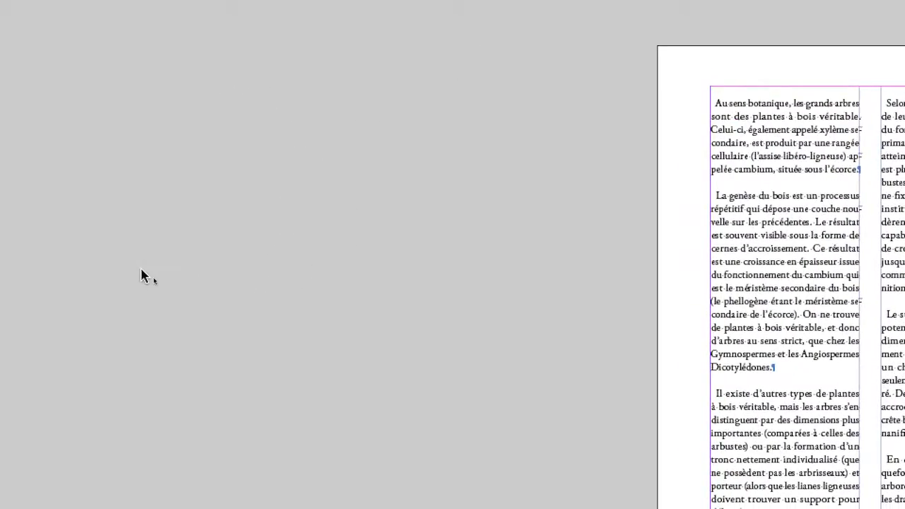
{"action": "scroll", "coordinate": [201, 289], "scroll_direction": "down", "scroll_amount": 1}
{"action": "scroll", "coordinate": [200, 290], "scroll_direction": "down", "scroll_amount": 1}
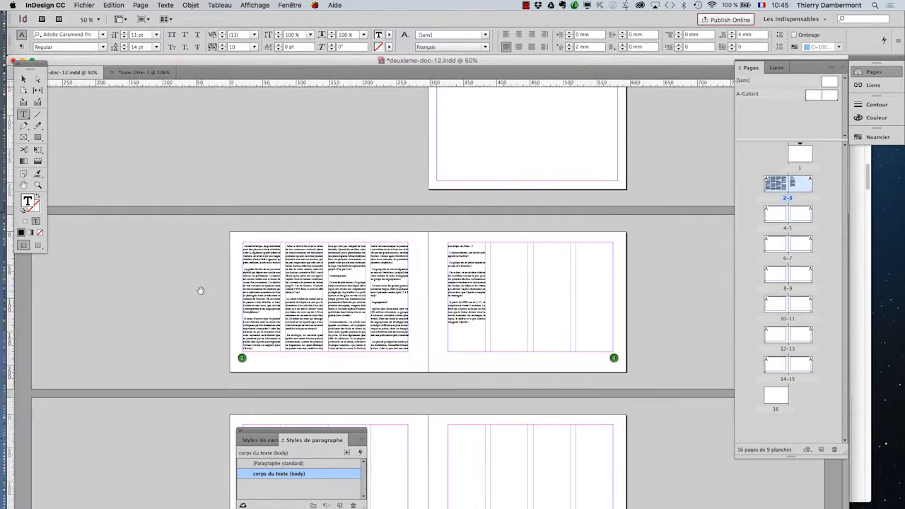
{"action": "scroll", "coordinate": [201, 290], "scroll_direction": "down", "scroll_amount": 1}
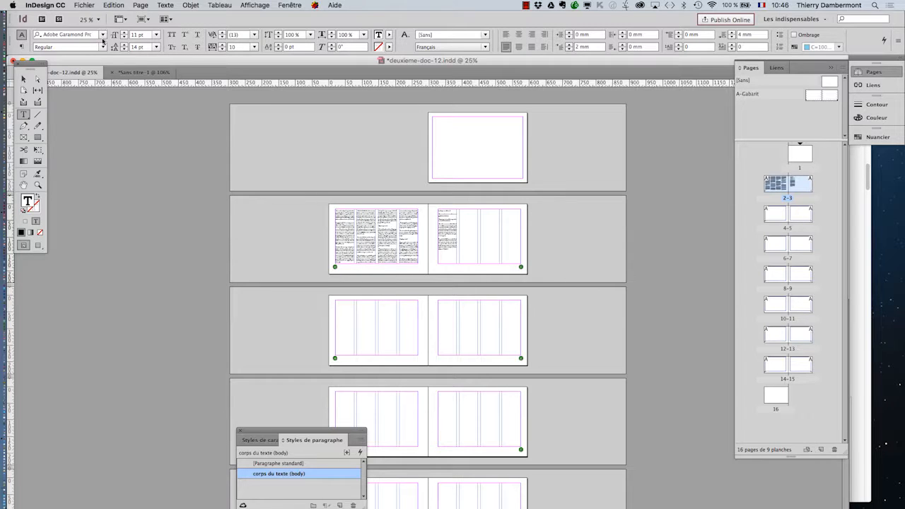
{"action": "left_click", "coordinate": [60, 6]}
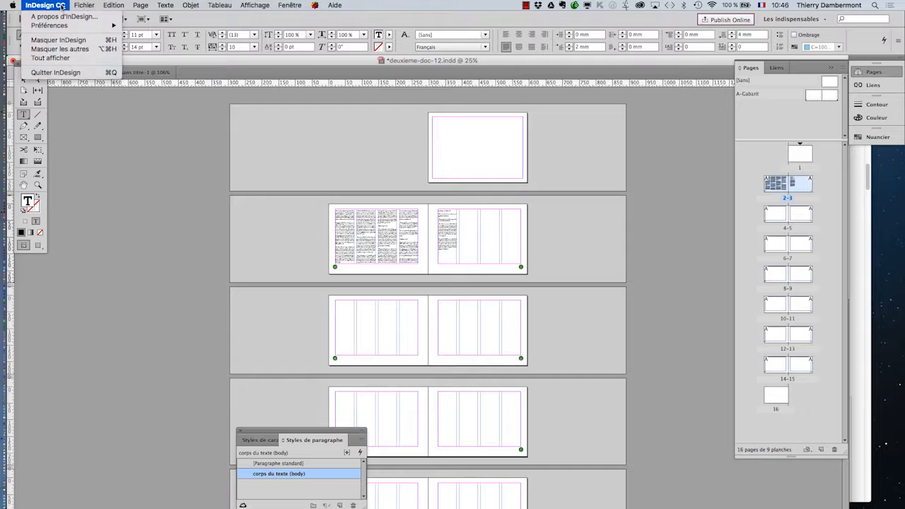
{"action": "mouse_move", "coordinate": [65, 29]}
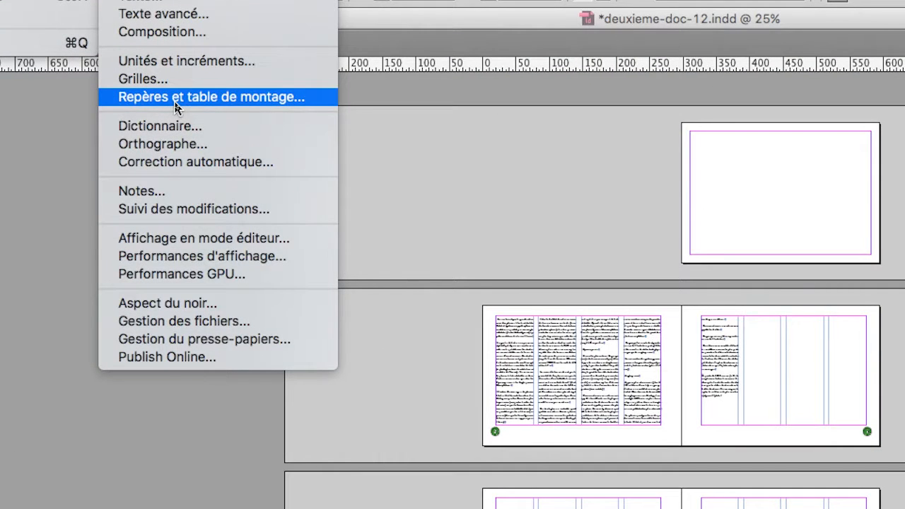
{"action": "left_click", "coordinate": [176, 99]}
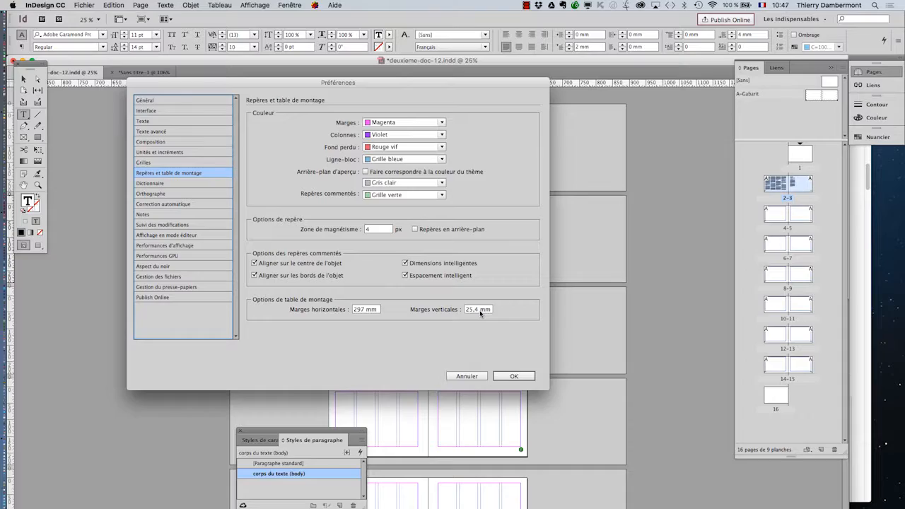
Set the pasteboard's vertical margins to 120 mm and apply the preferences.
{"action": "key", "text": "alt"}
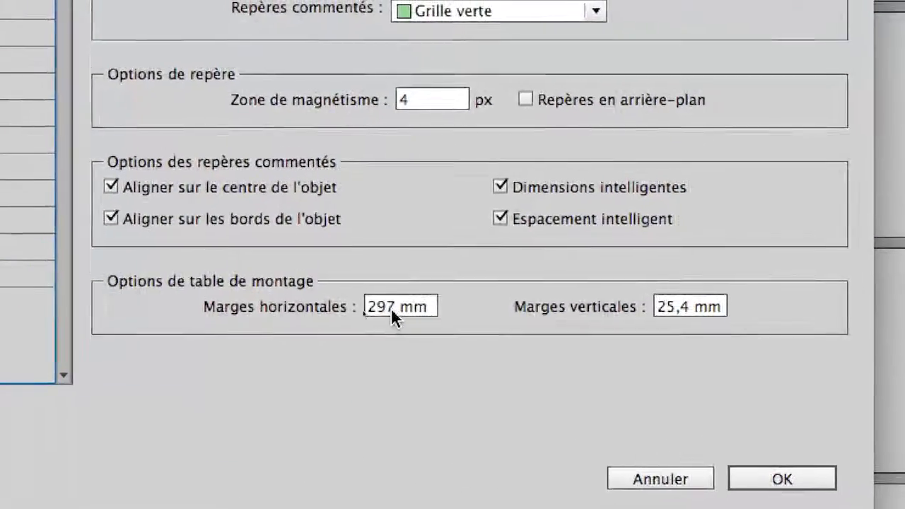
{"action": "double_click", "coordinate": [391, 308]}
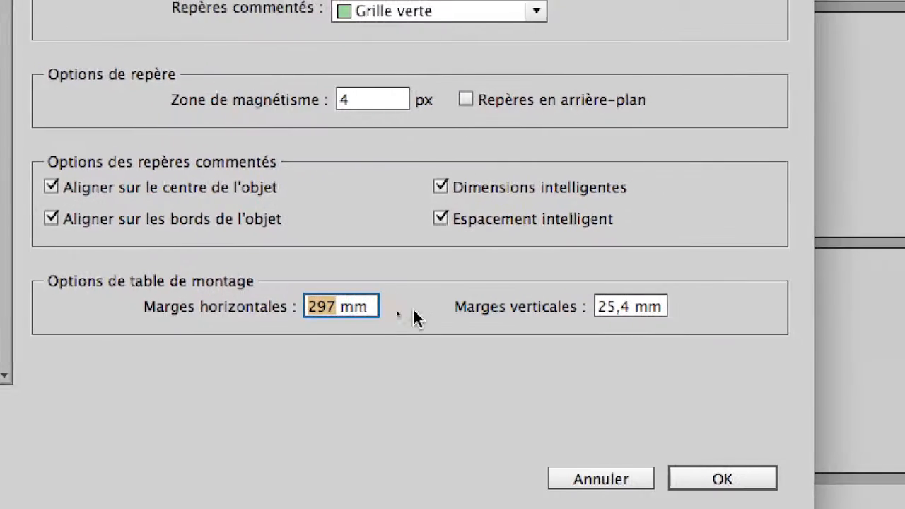
{"action": "left_click", "coordinate": [628, 313]}
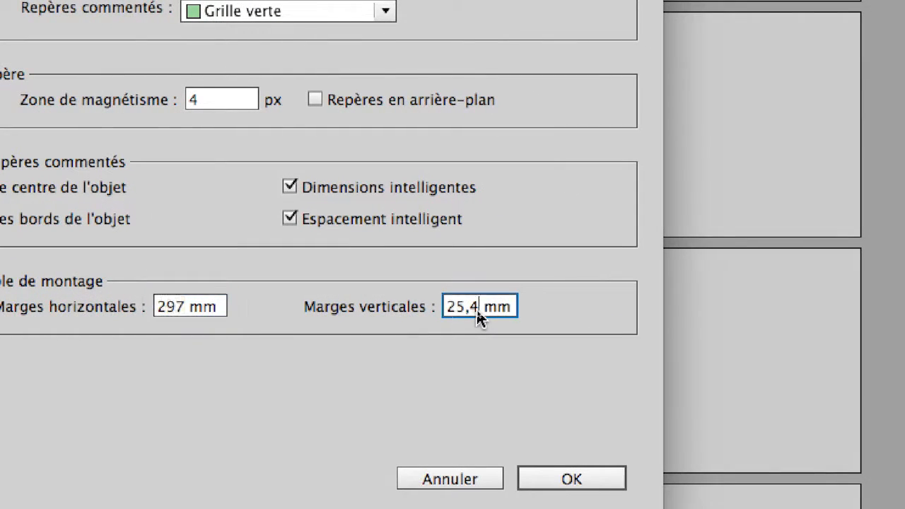
{"action": "double_click", "coordinate": [473, 308]}
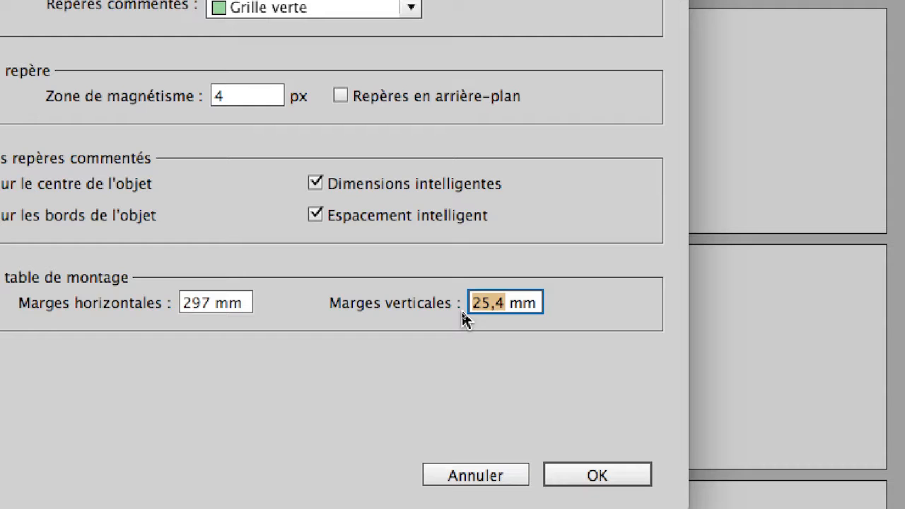
{"action": "type", "text": "120"}
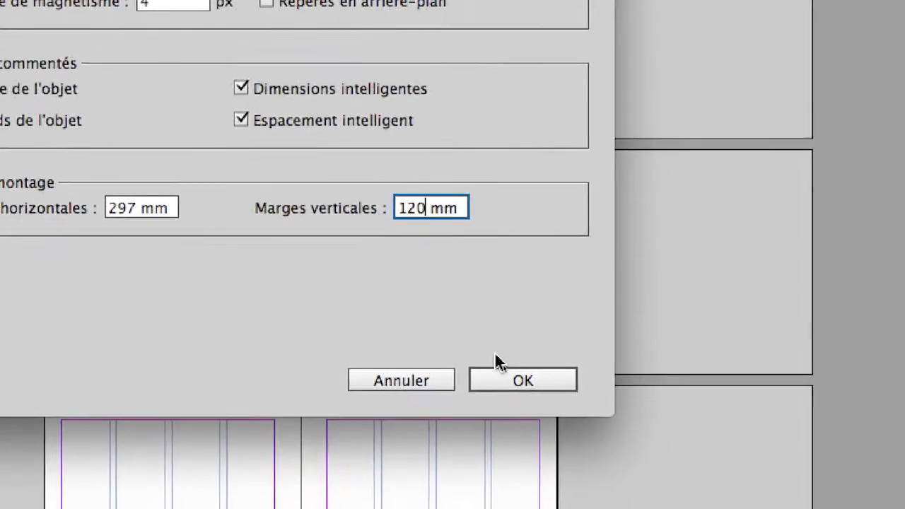
{"action": "left_click", "coordinate": [506, 379]}
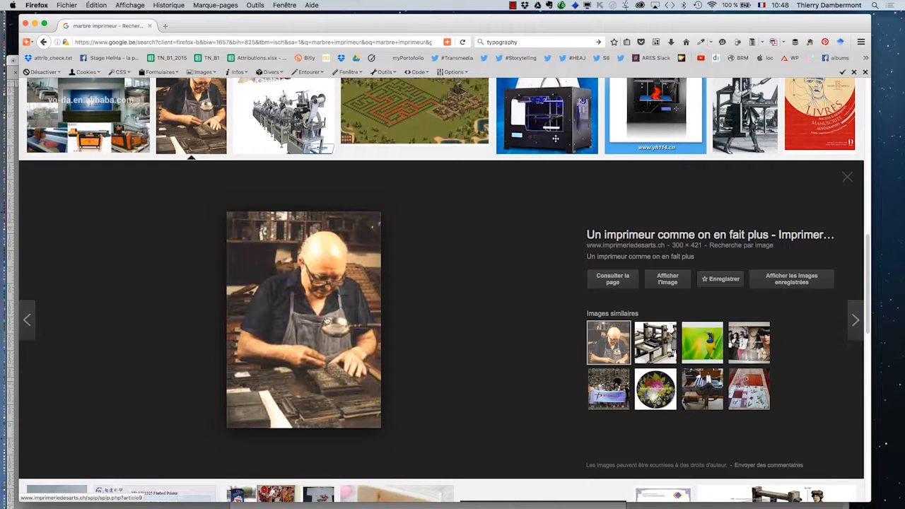
Open the article "Un imprimeur comme on en fait plus" from the image result and examine its photo and text.
{"action": "left_click", "coordinate": [317, 315]}
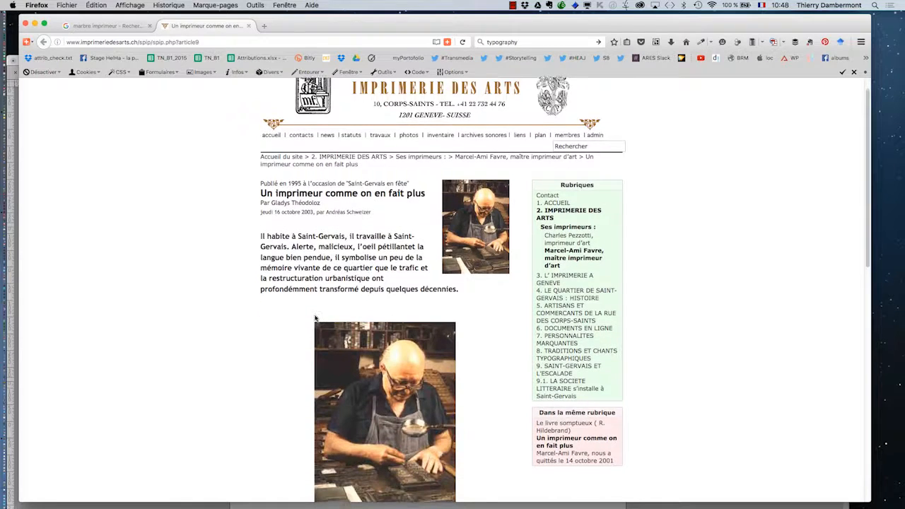
{"action": "scroll", "coordinate": [316, 314], "scroll_direction": "down", "scroll_amount": 5}
{"action": "scroll", "coordinate": [302, 318], "scroll_direction": "down", "scroll_amount": 1}
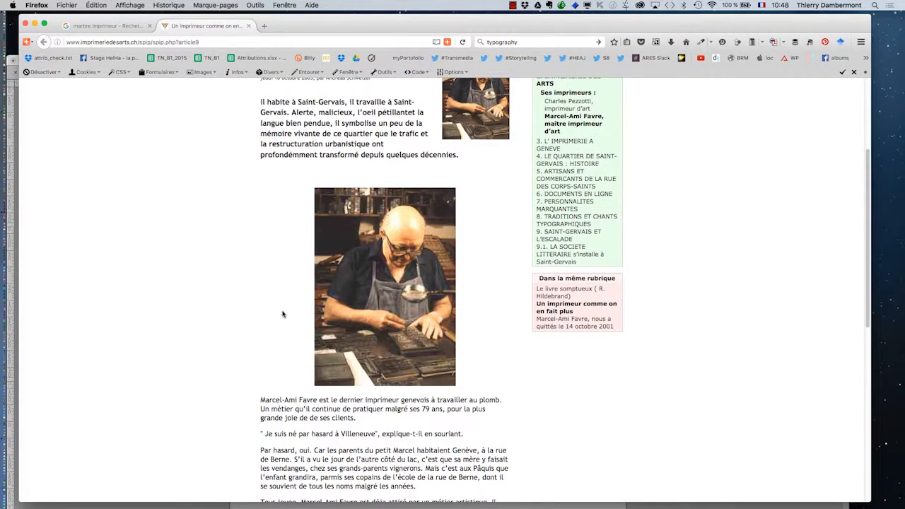
{"action": "scroll", "coordinate": [283, 314], "scroll_direction": "down", "scroll_amount": 2}
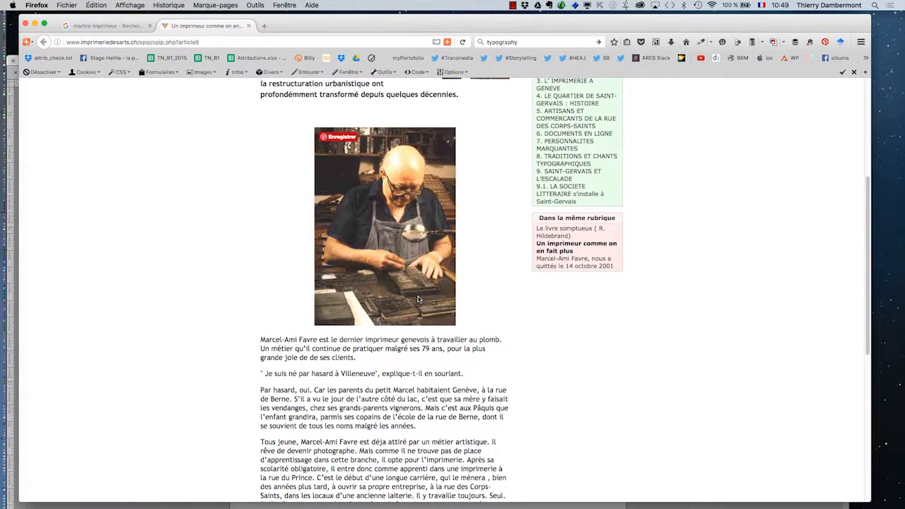
{"action": "scroll", "coordinate": [391, 361], "scroll_direction": "up", "scroll_amount": 5}
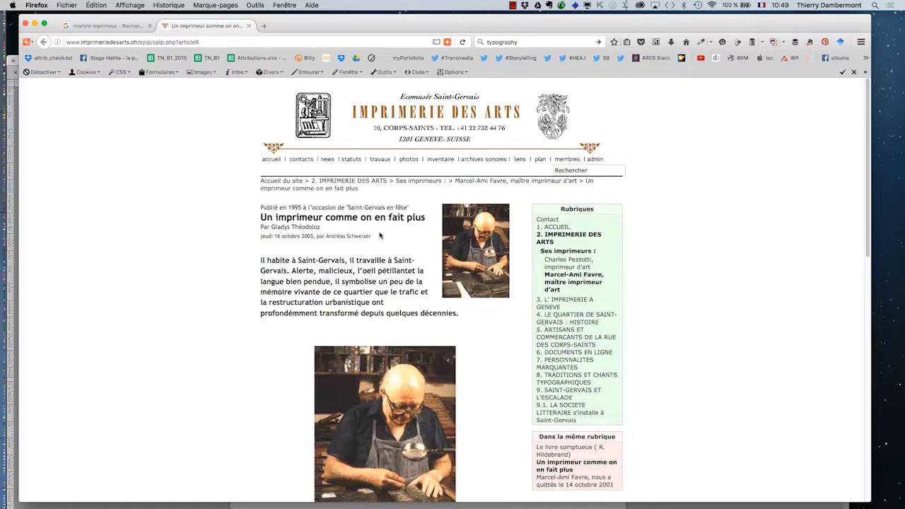
{"action": "scroll", "coordinate": [390, 361], "scroll_direction": "down", "scroll_amount": 5}
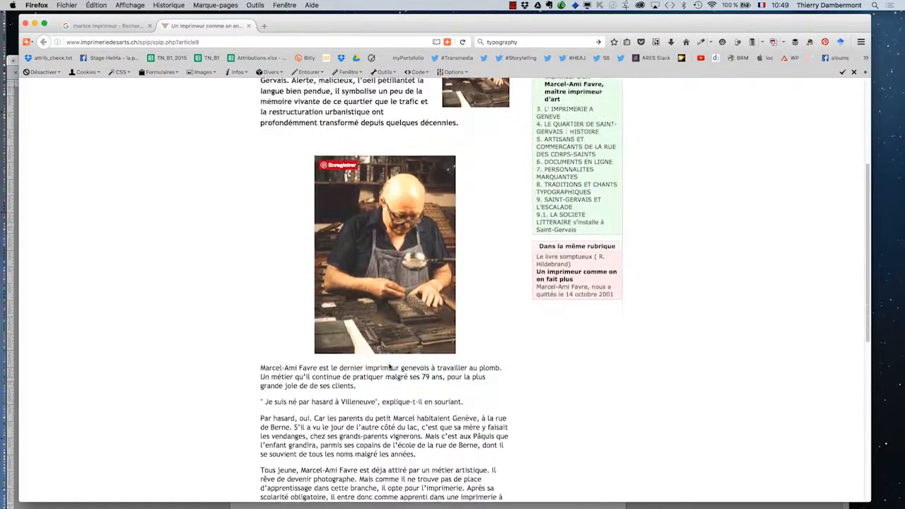
{"action": "scroll", "coordinate": [388, 364], "scroll_direction": "down", "scroll_amount": 6}
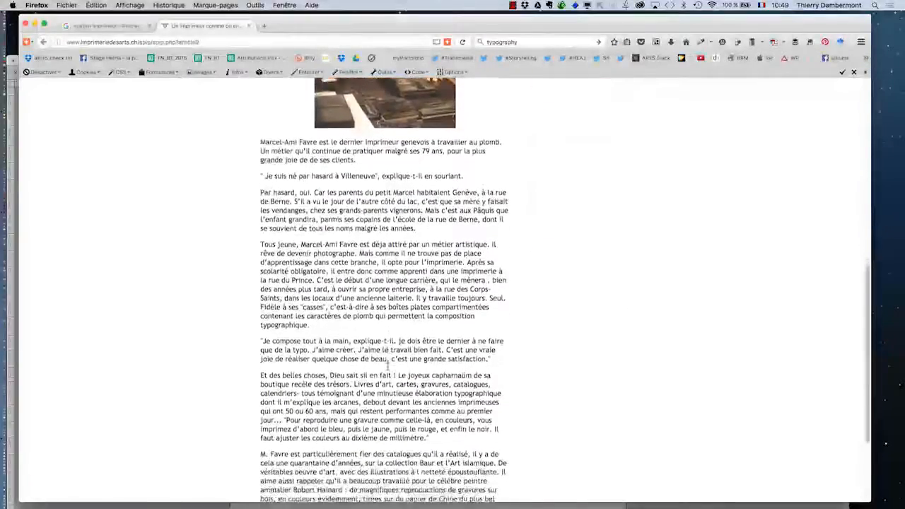
{"action": "scroll", "coordinate": [387, 372], "scroll_direction": "up", "scroll_amount": 10}
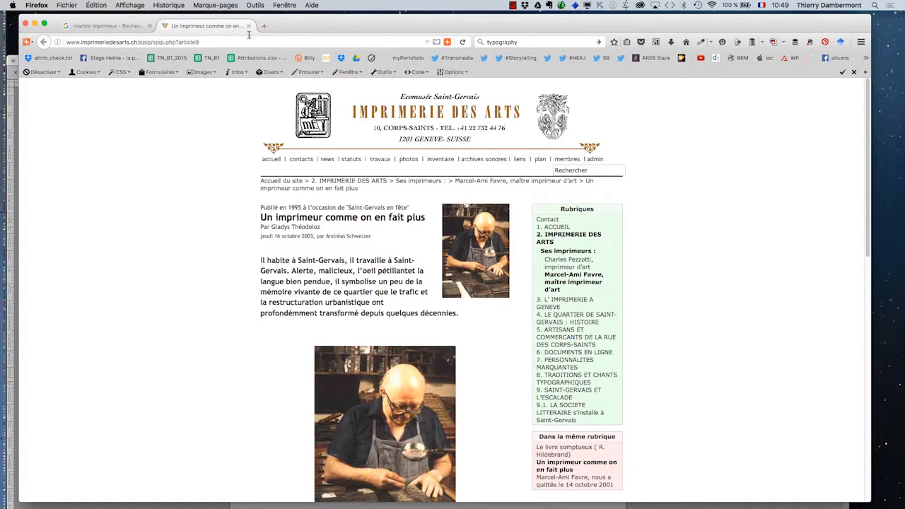
{"action": "scroll", "coordinate": [288, 373], "scroll_direction": "down", "scroll_amount": 2}
{"action": "scroll", "coordinate": [290, 374], "scroll_direction": "down", "scroll_amount": 3}
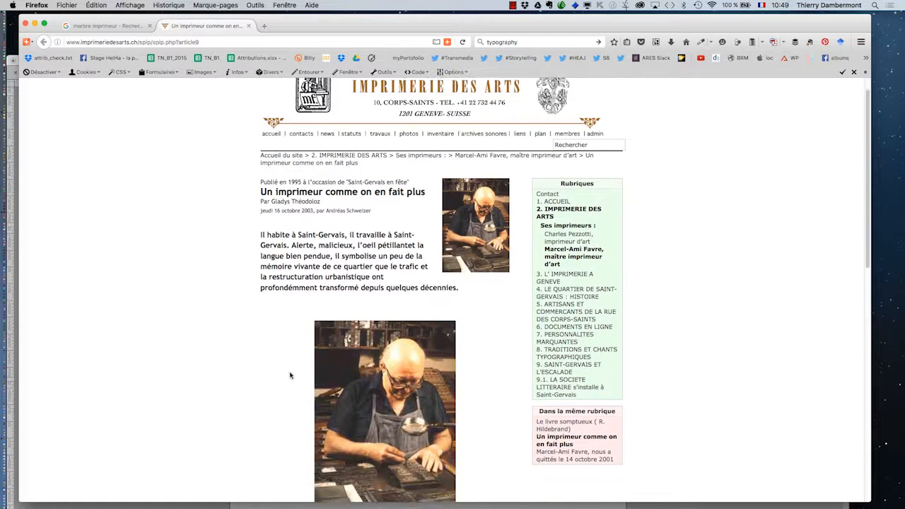
Close the article and the browser window, and return to the InDesign document.
{"action": "left_click", "coordinate": [249, 26]}
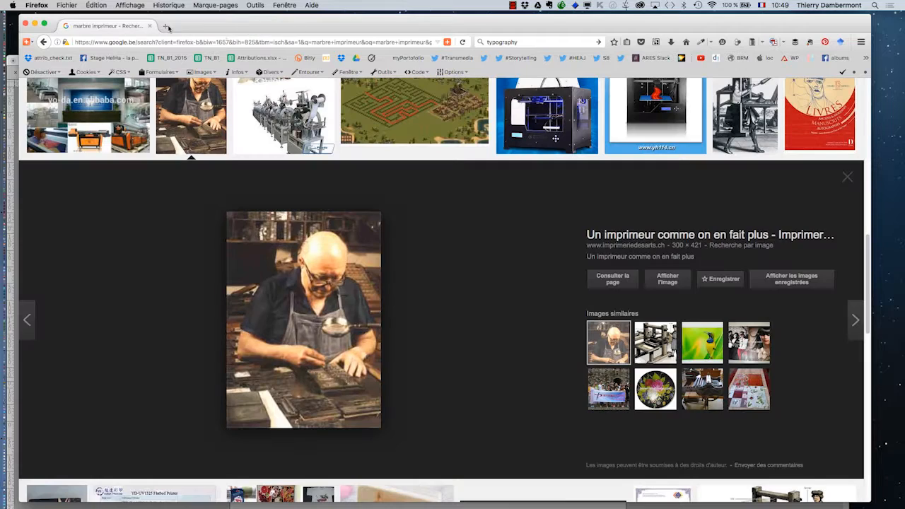
{"action": "left_click", "coordinate": [26, 24]}
{"action": "left_click", "coordinate": [214, 63]}
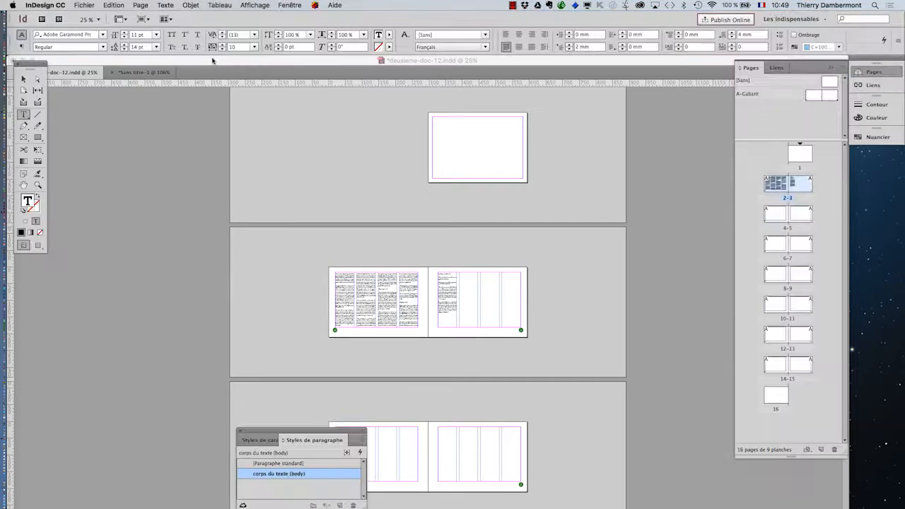
Examine the pasteboard area around the spread of pages 2-3 at several zoom levels.
{"action": "scroll", "coordinate": [496, 285], "scroll_direction": "down", "scroll_amount": 2}
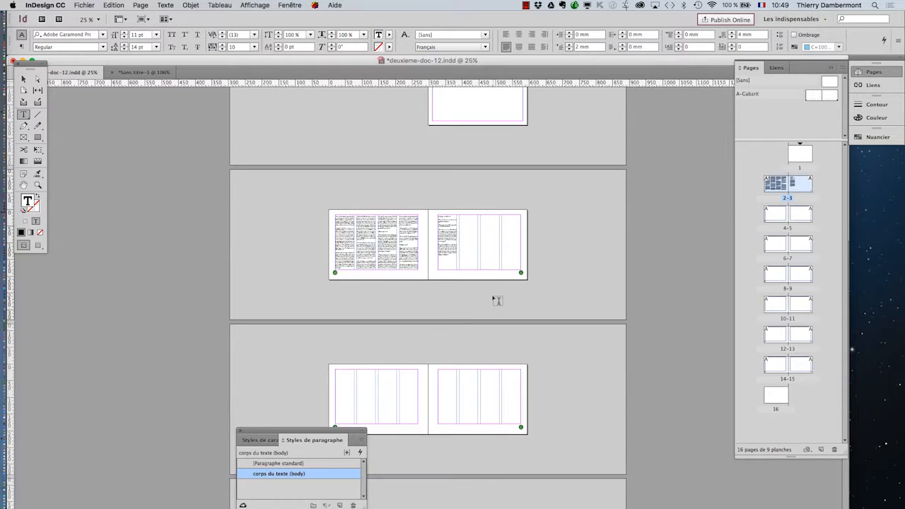
{"action": "key", "text": "super+equal"}
{"action": "key", "text": "super+equal"}
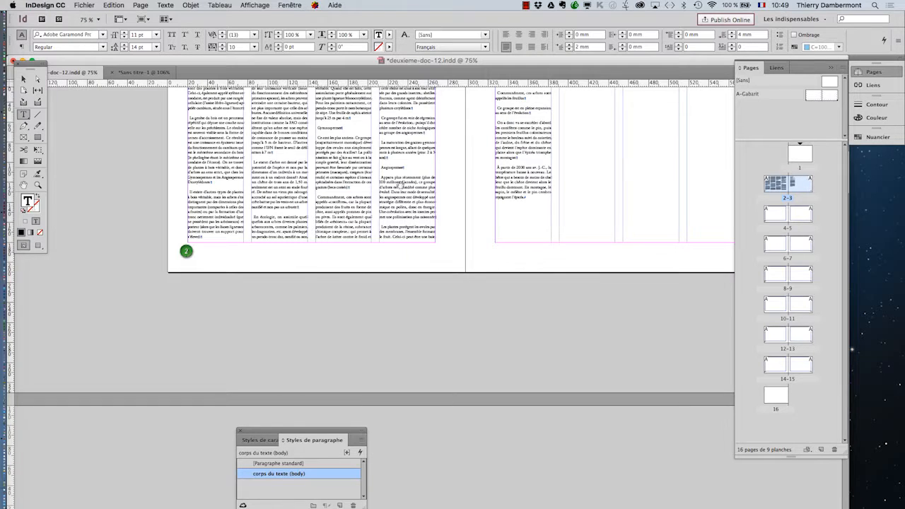
{"action": "scroll", "coordinate": [443, 194], "scroll_direction": "up", "scroll_amount": 3}
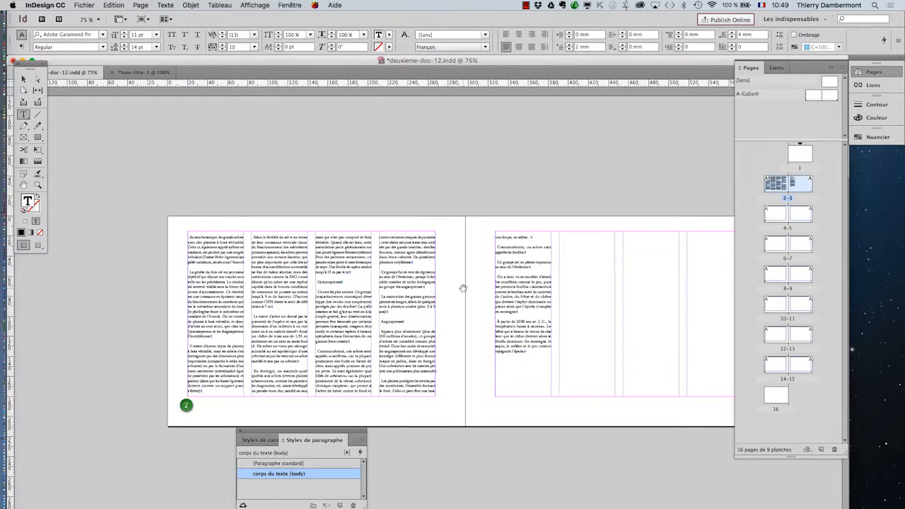
{"action": "key", "text": "super+equal"}
{"action": "key", "text": "super+equal"}
{"action": "key", "text": "super+minus"}
{"action": "key", "text": "super+minus"}
{"action": "key", "text": "super+minus"}
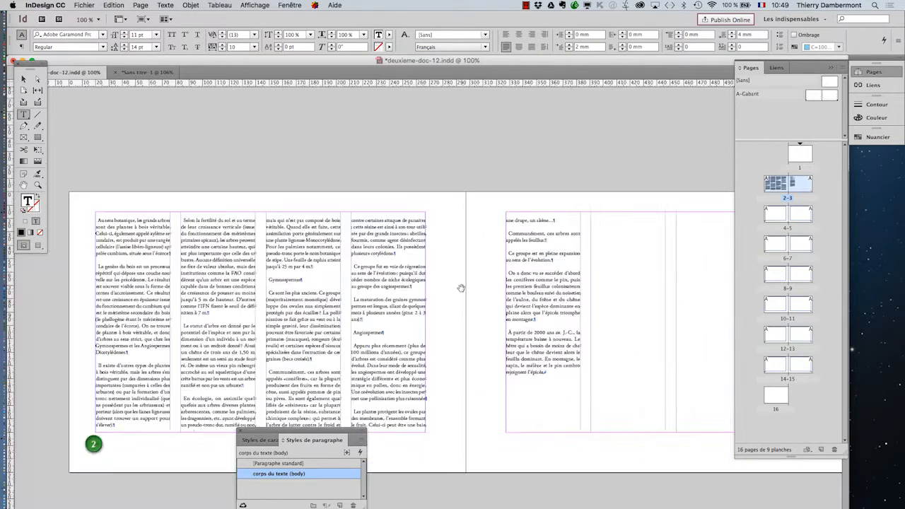
Save the document as a new version named deuxieme-doc-13.indd in the ID-premier-jour folder.
{"action": "left_click", "coordinate": [24, 79]}
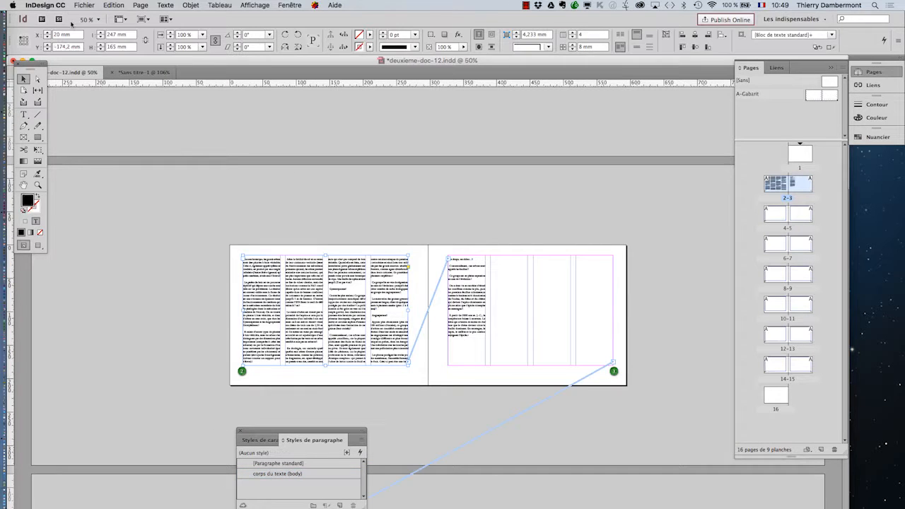
{"action": "left_click", "coordinate": [84, 6]}
{"action": "left_click", "coordinate": [105, 76]}
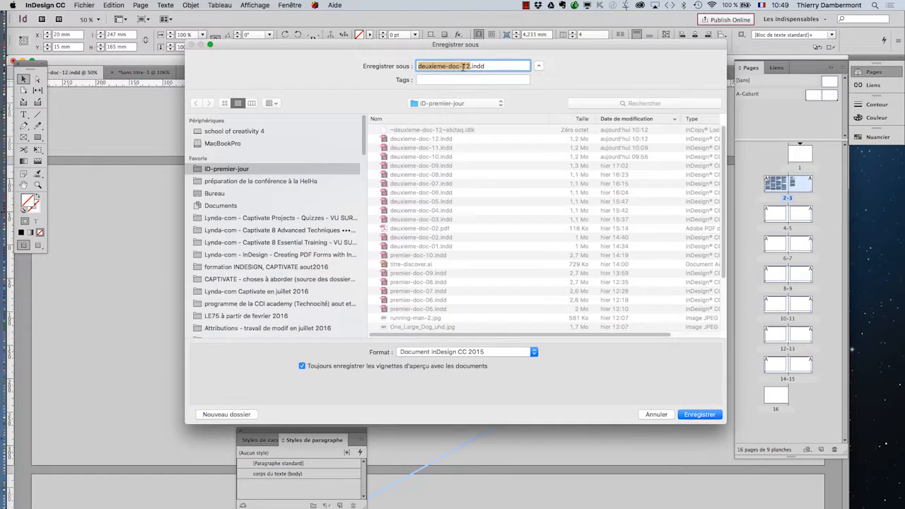
{"action": "left_click", "coordinate": [470, 67]}
{"action": "key", "text": "BackSpace"}
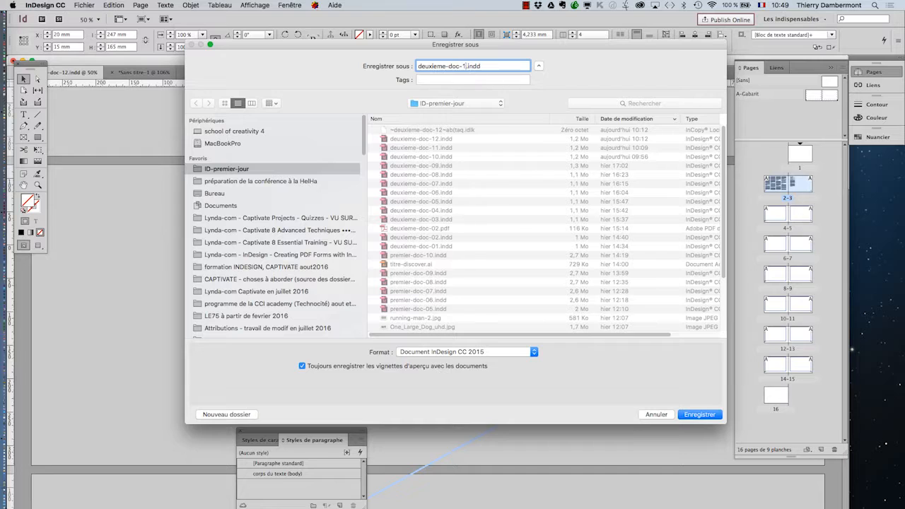
{"action": "type", "text": "3"}
{"action": "left_click", "coordinate": [699, 414]}
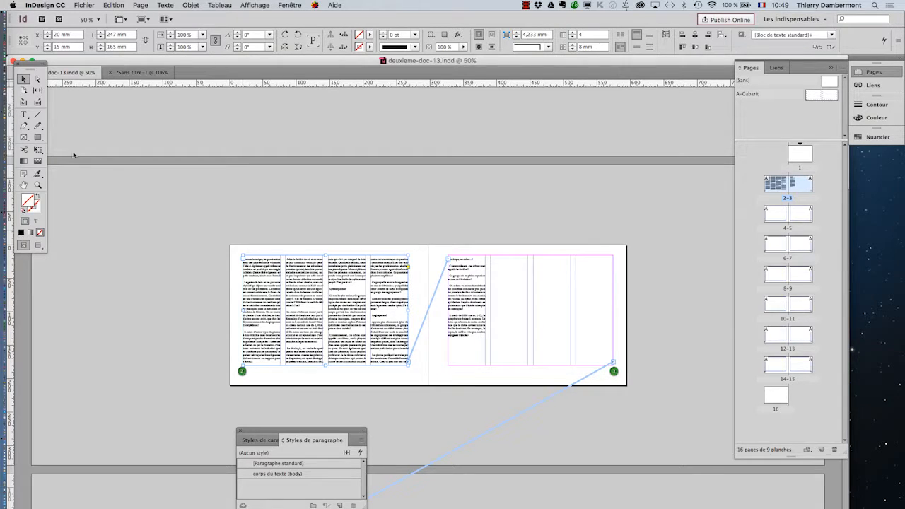
Create a text frame about 180 mm wide on the pasteboard above page 2, containing "Les arbres dans tous leurs états".
{"action": "left_click", "coordinate": [24, 116]}
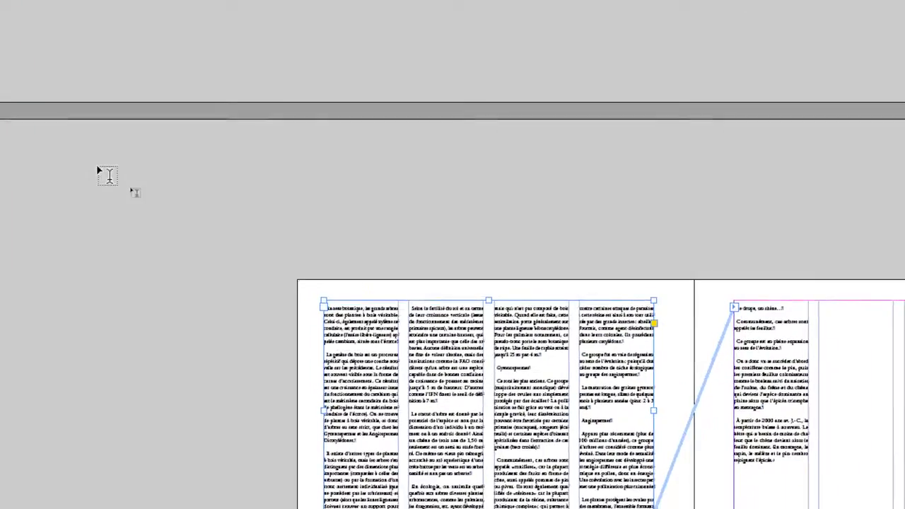
{"action": "left_click_drag", "start_coordinate": [98, 167], "coordinate": [338, 200]}
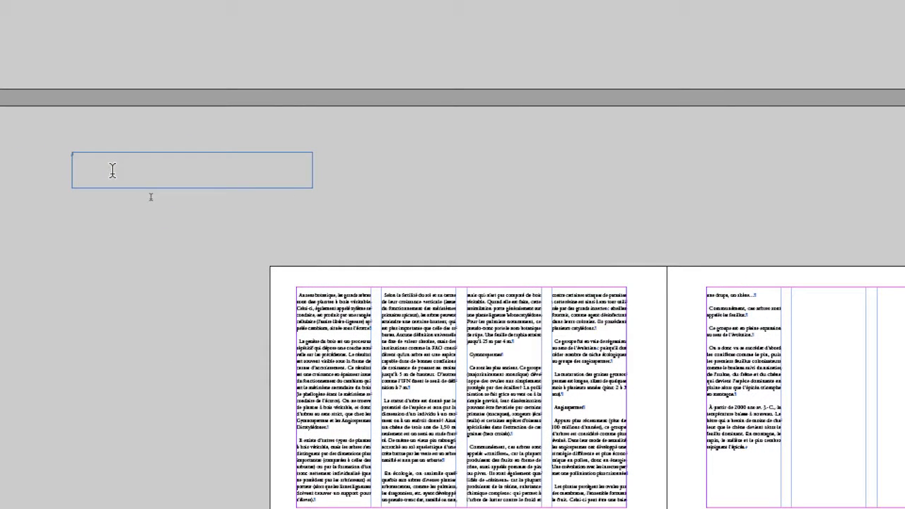
{"action": "type", "text": "Les arbres de"}
{"action": "type", "text": "urs états"}
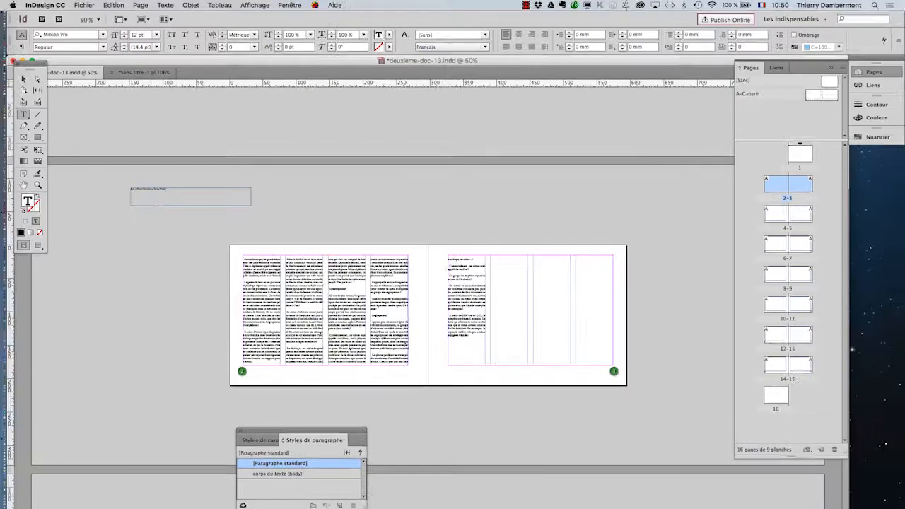
Select the title text in the pasteboard frame and display the Caractère and Paragraphe panels separately, keeping Paragraphe below the title.
{"action": "scroll", "coordinate": [125, 198], "scroll_direction": "up", "scroll_amount": 4}
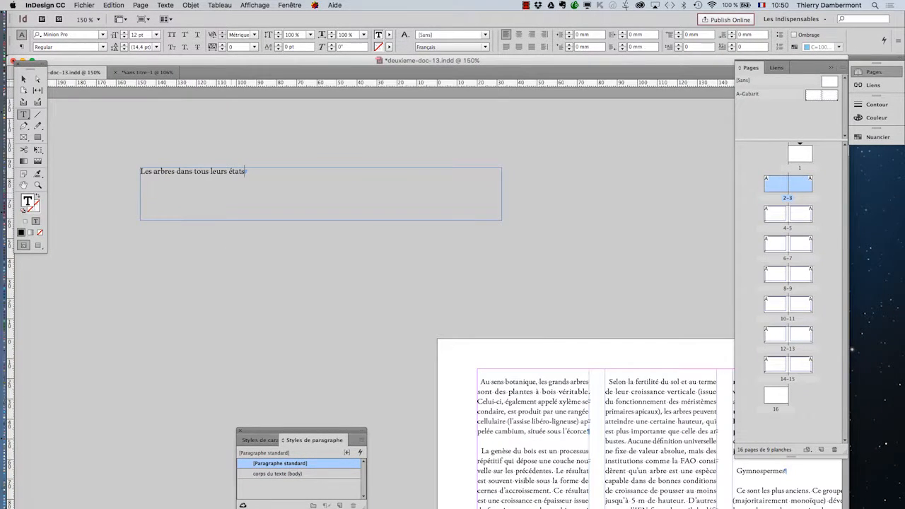
{"action": "left_click_drag", "start_coordinate": [244, 172], "coordinate": [140, 171]}
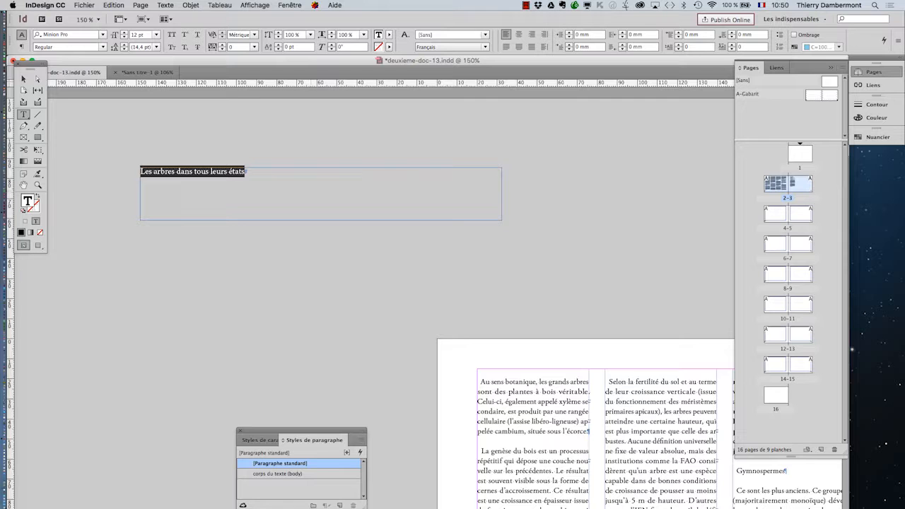
{"action": "left_click", "coordinate": [165, 5]}
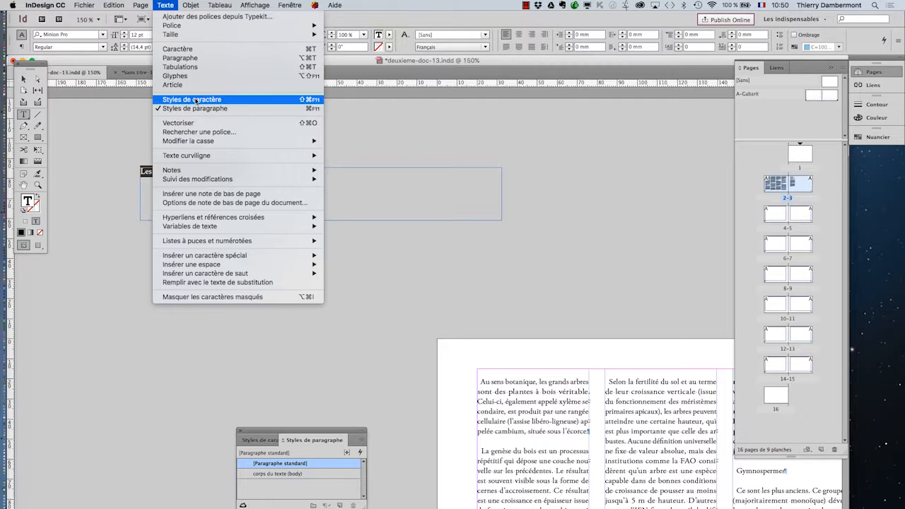
{"action": "left_click", "coordinate": [195, 51]}
{"action": "left_click", "coordinate": [164, 5]}
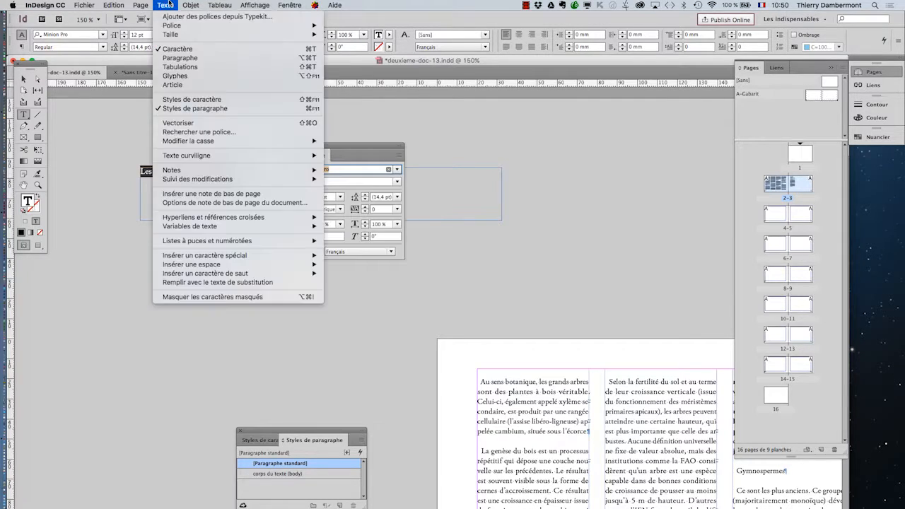
{"action": "left_click", "coordinate": [182, 58]}
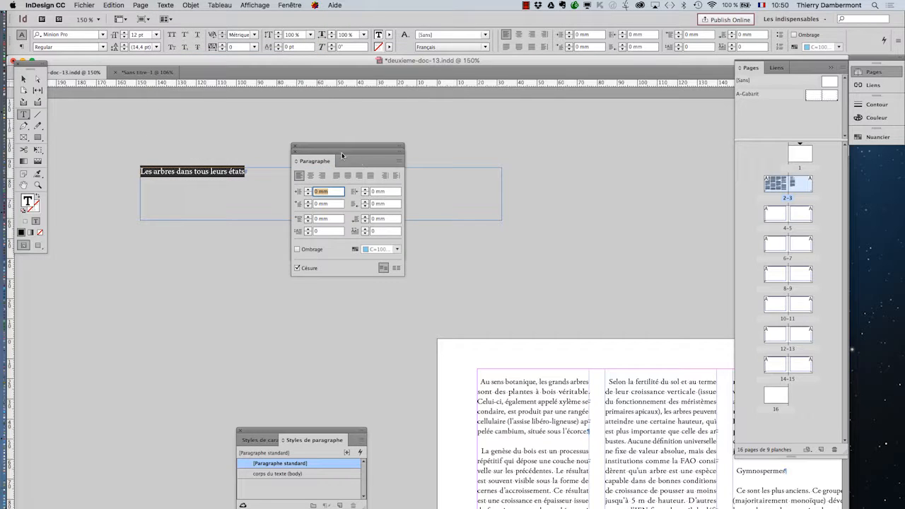
{"action": "left_click_drag", "start_coordinate": [304, 155], "coordinate": [117, 275]}
Set the font size of the selected title to 40 pt and move the Caractère panel clear of the text.
{"action": "left_click", "coordinate": [308, 195]}
{"action": "left_click", "coordinate": [307, 195]}
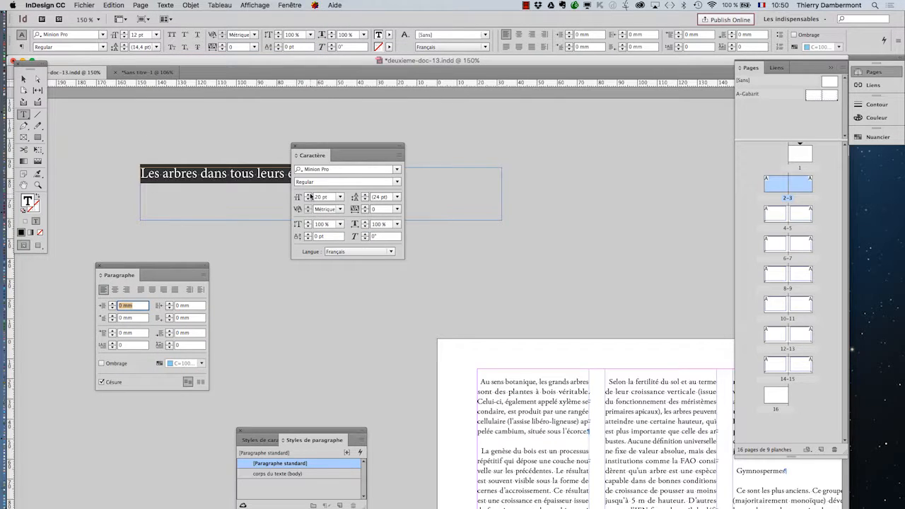
{"action": "left_click", "coordinate": [307, 195]}
{"action": "left_click", "coordinate": [308, 196]}
{"action": "left_click_drag", "start_coordinate": [316, 153], "coordinate": [506, 151]}
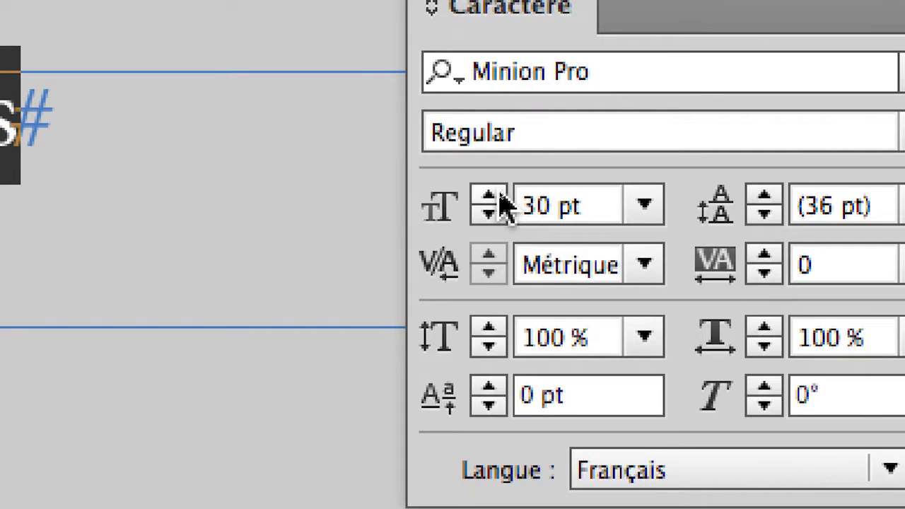
{"action": "left_click", "coordinate": [500, 196]}
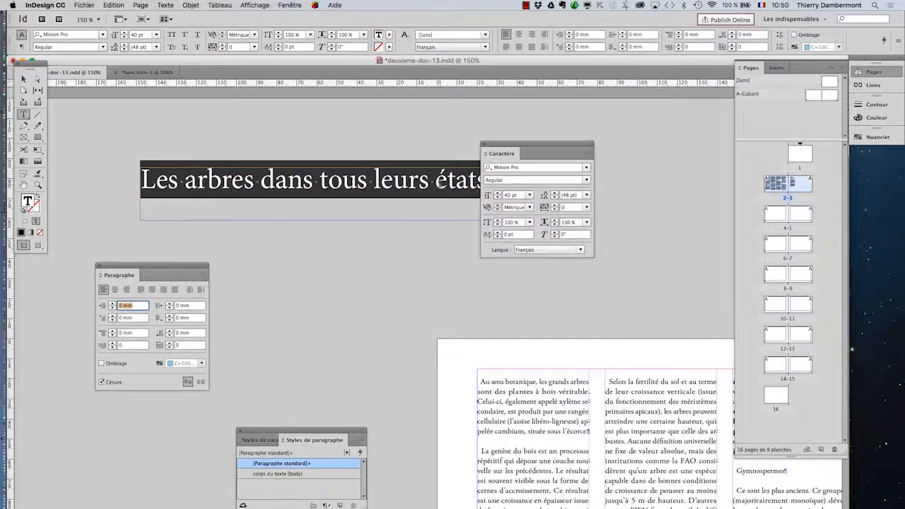
{"action": "left_click_drag", "start_coordinate": [539, 146], "coordinate": [636, 196]}
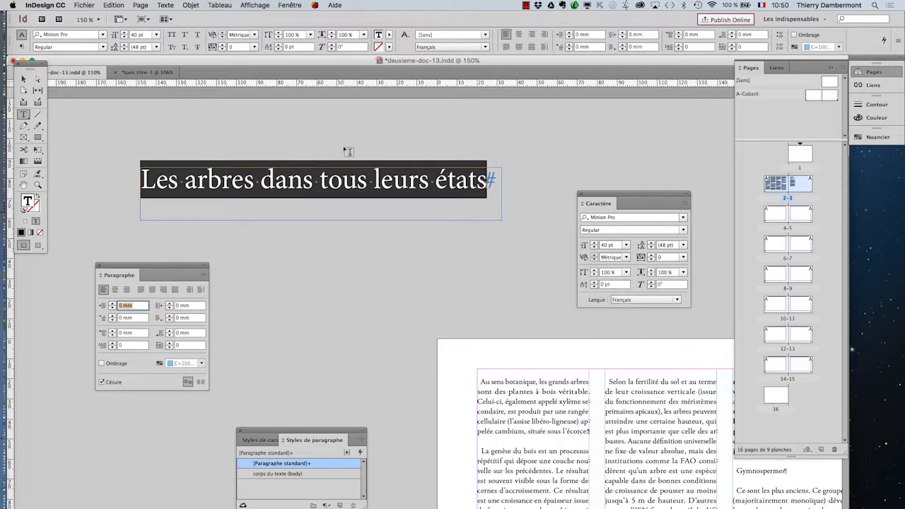
Colour the title text with the magenta swatch C=0 M=100 J=0 N=0 and deselect it.
{"action": "left_click", "coordinate": [295, 4]}
{"action": "mouse_move", "coordinate": [310, 93]}
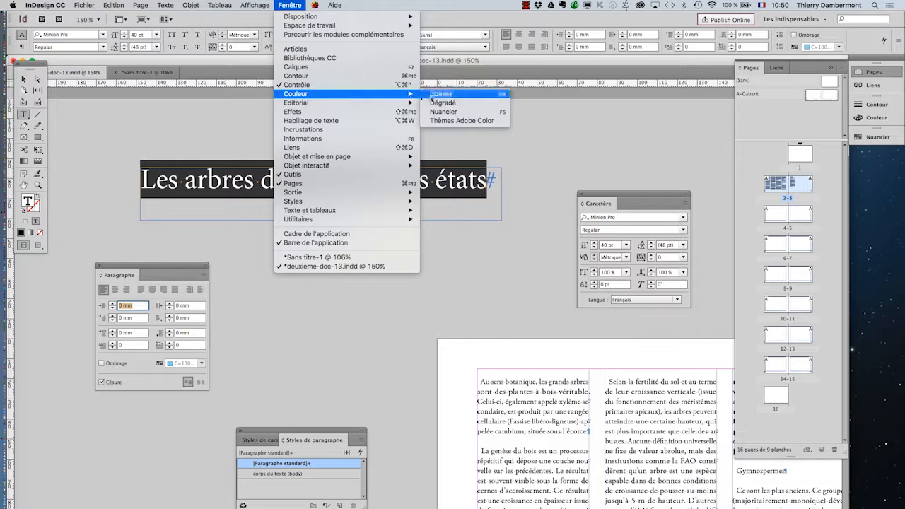
{"action": "left_click", "coordinate": [464, 112]}
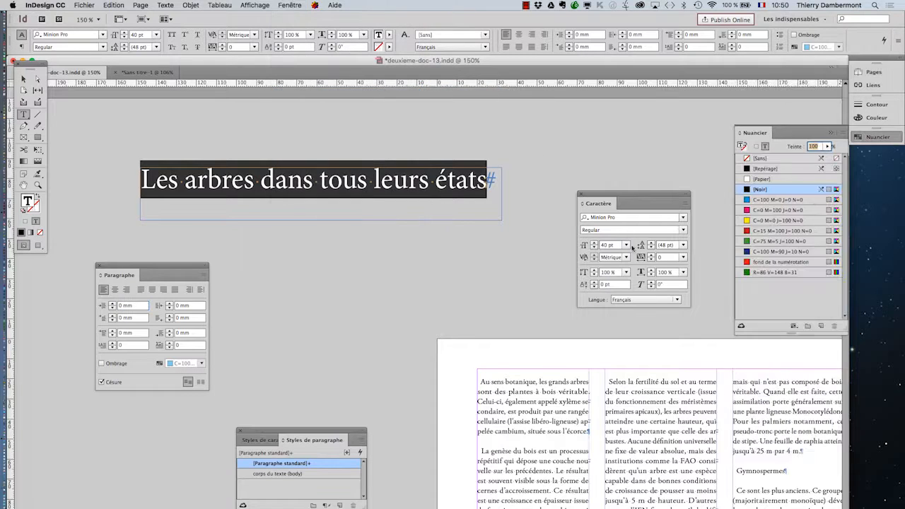
{"action": "left_click", "coordinate": [762, 210]}
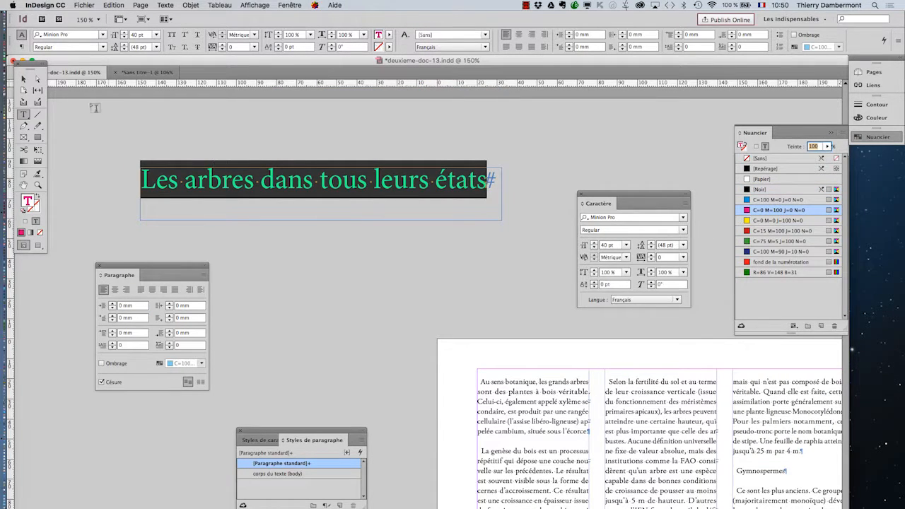
{"action": "left_click", "coordinate": [24, 79]}
{"action": "left_click", "coordinate": [325, 281]}
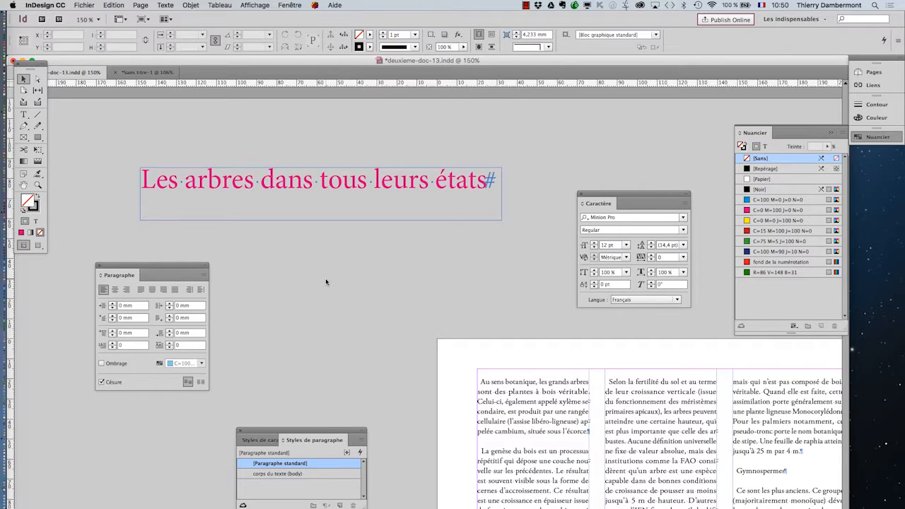
Select the whole title text again and place the Caractère panel beside it with the font name active.
{"action": "key", "text": "t"}
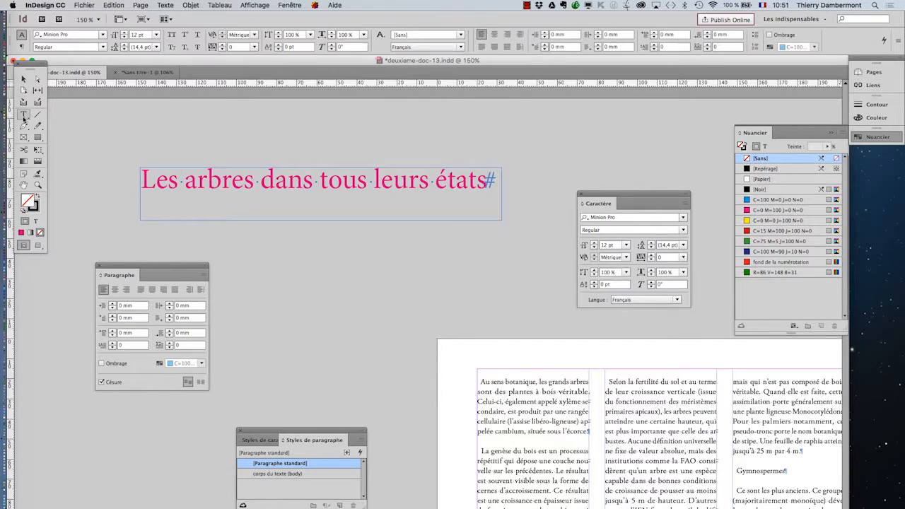
{"action": "left_click", "coordinate": [275, 180]}
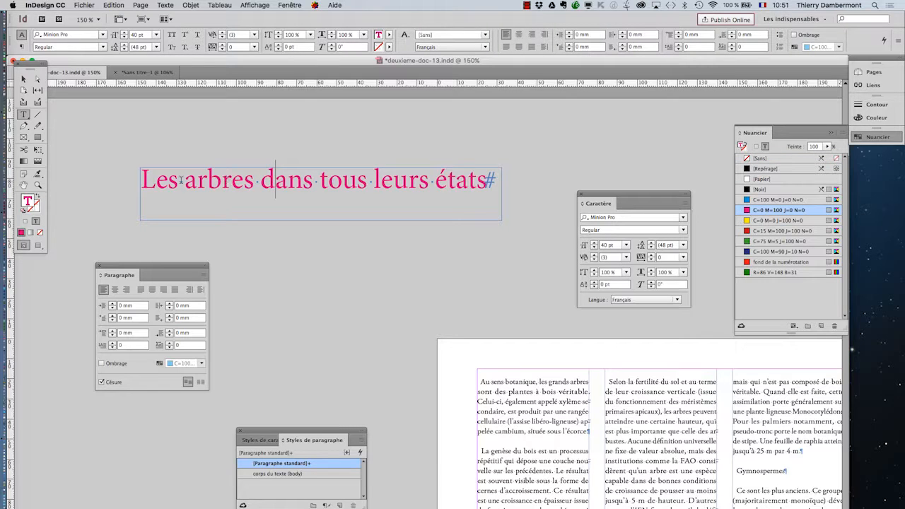
{"action": "left_click_drag", "start_coordinate": [142, 180], "coordinate": [523, 185]}
{"action": "left_click_drag", "start_coordinate": [592, 198], "coordinate": [575, 166]}
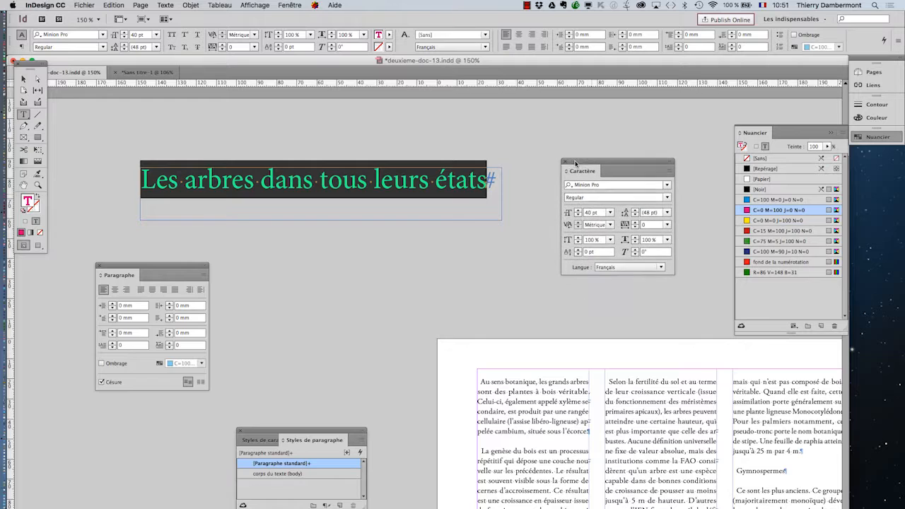
{"action": "left_click", "coordinate": [601, 186]}
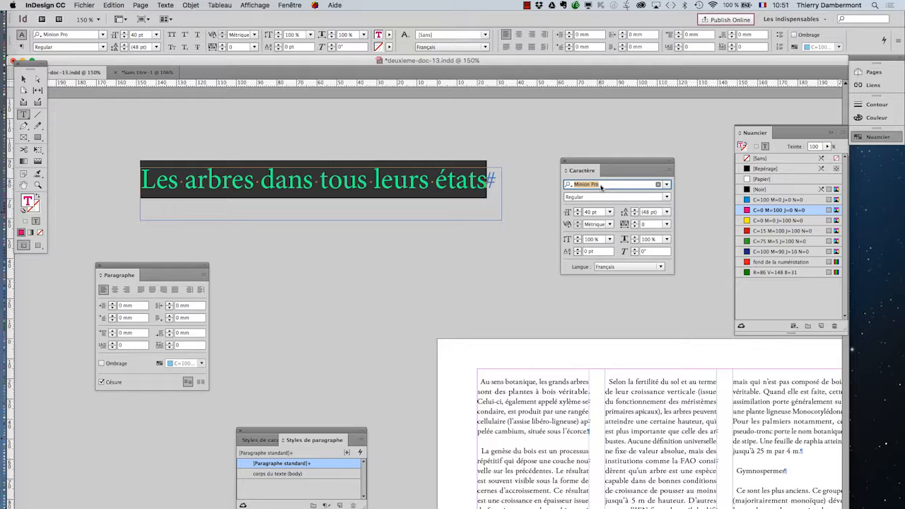
{"action": "left_click_drag", "start_coordinate": [605, 164], "coordinate": [463, 157]}
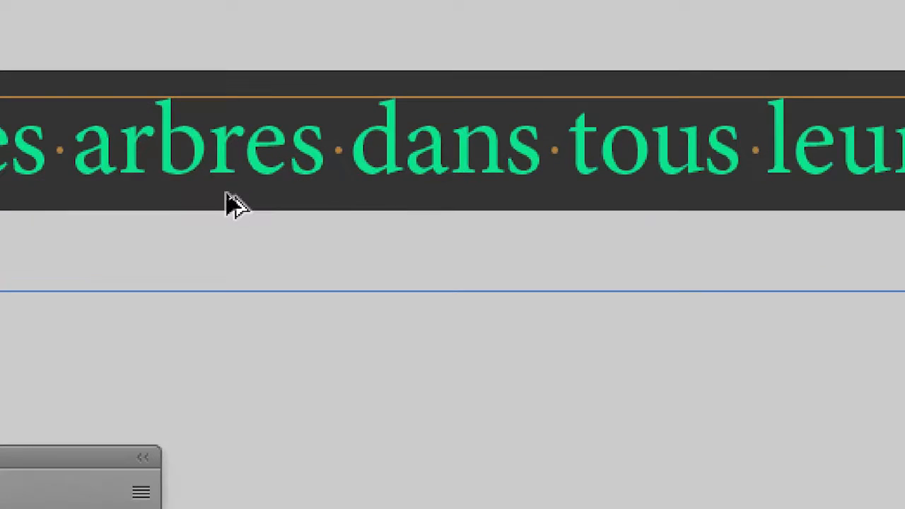
{"action": "left_click", "coordinate": [231, 204]}
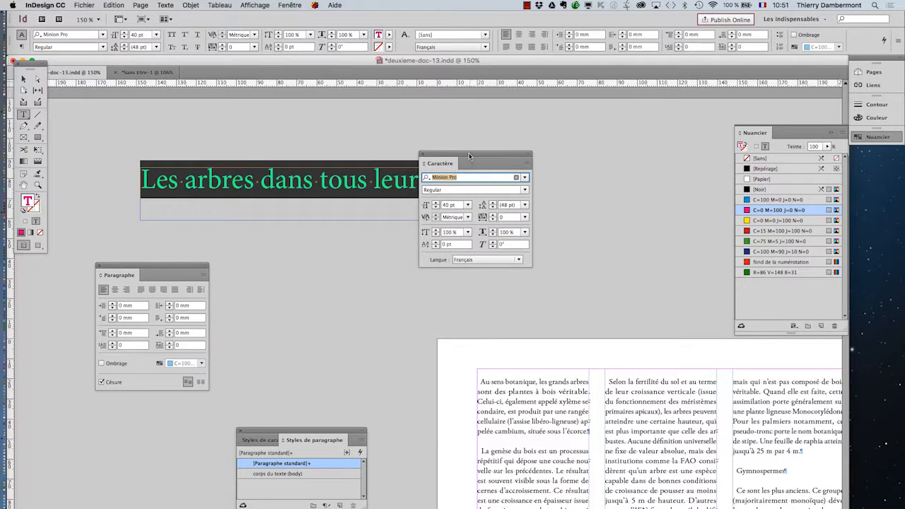
{"action": "left_click_drag", "start_coordinate": [468, 156], "coordinate": [575, 138]}
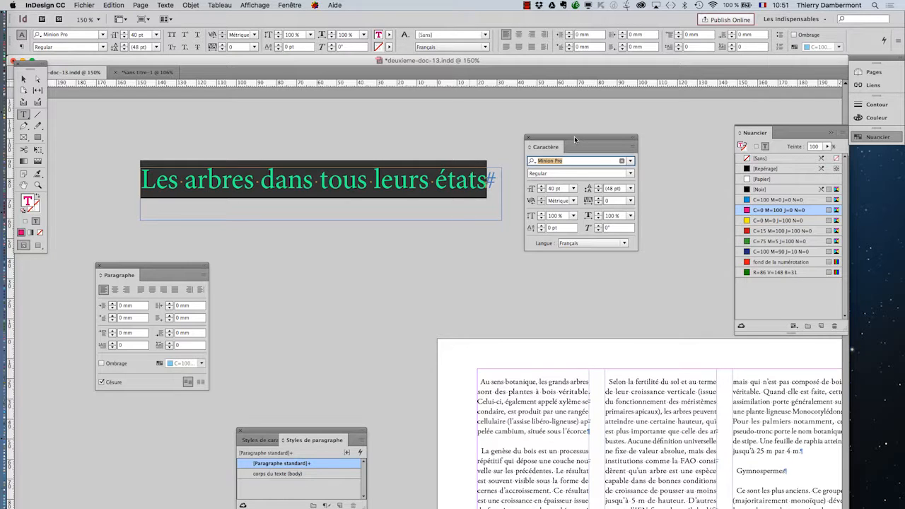
{"action": "left_click_drag", "start_coordinate": [574, 136], "coordinate": [564, 126]}
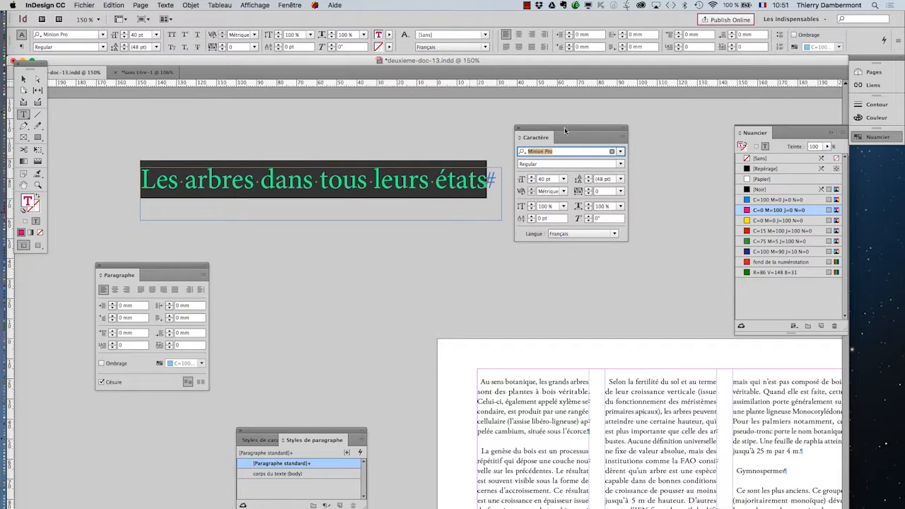
Try the fonts that follow Minion Pro on the title, one after another, up to Myanmar Sangam MN.
{"action": "key", "text": "Down"}
{"action": "key", "text": "Down"}
{"action": "key", "text": "Down"}
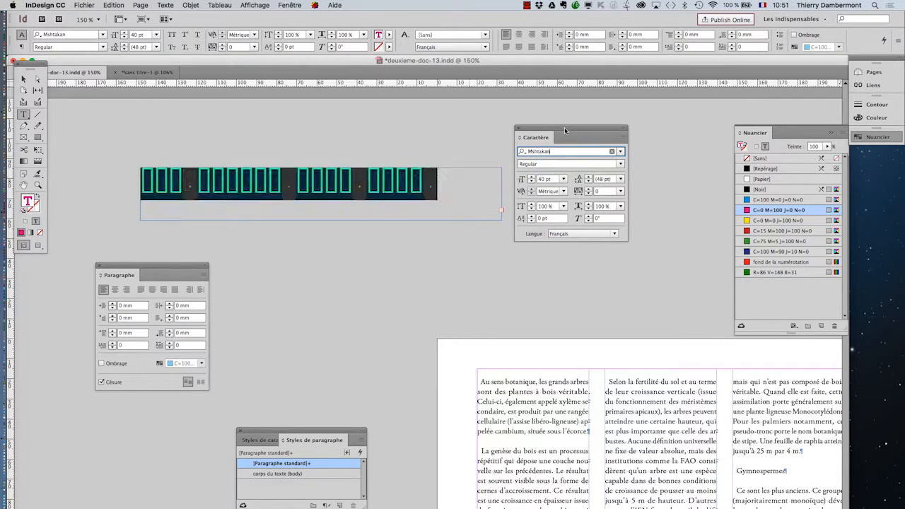
{"action": "key", "text": "Down"}
{"action": "key", "text": "Down"}
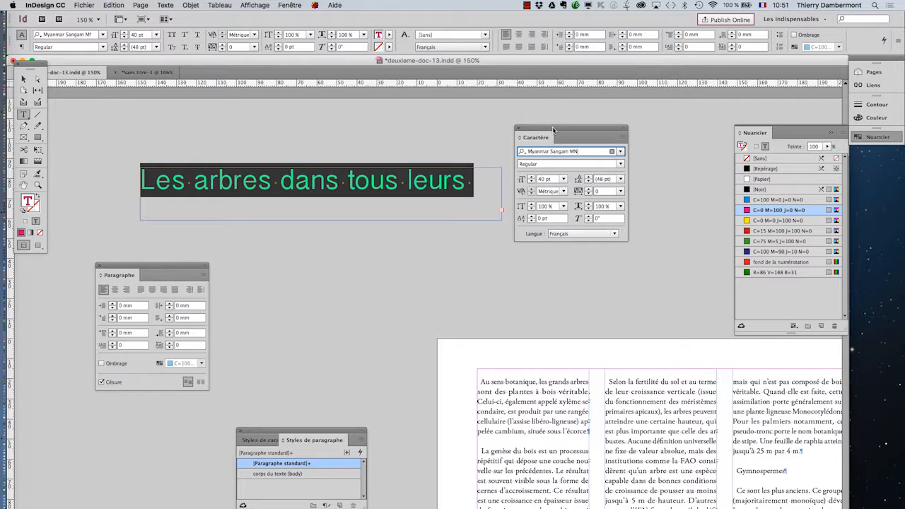
Move the Caractère panel below the title and widen the title's text frame to about 226.5 mm.
{"action": "left_click_drag", "start_coordinate": [564, 128], "coordinate": [377, 289]}
{"action": "left_click", "coordinate": [24, 79]}
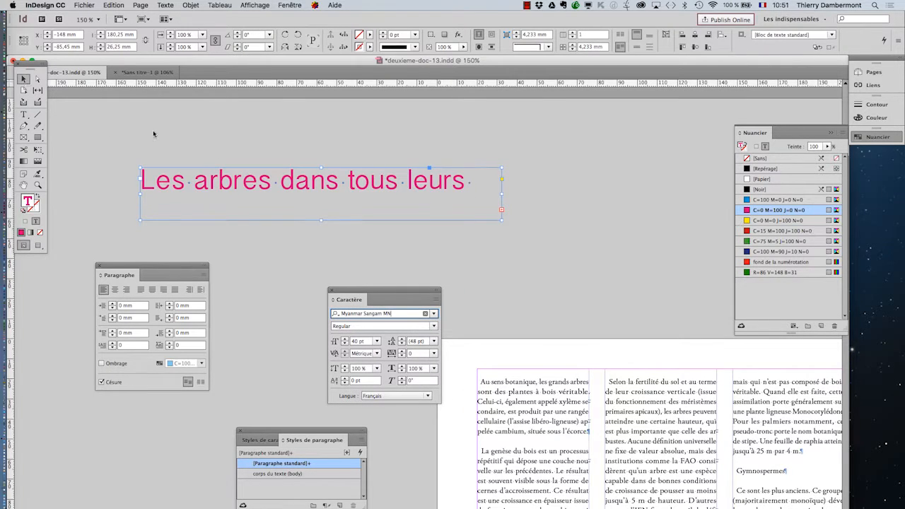
{"action": "left_click_drag", "start_coordinate": [501, 221], "coordinate": [593, 221]}
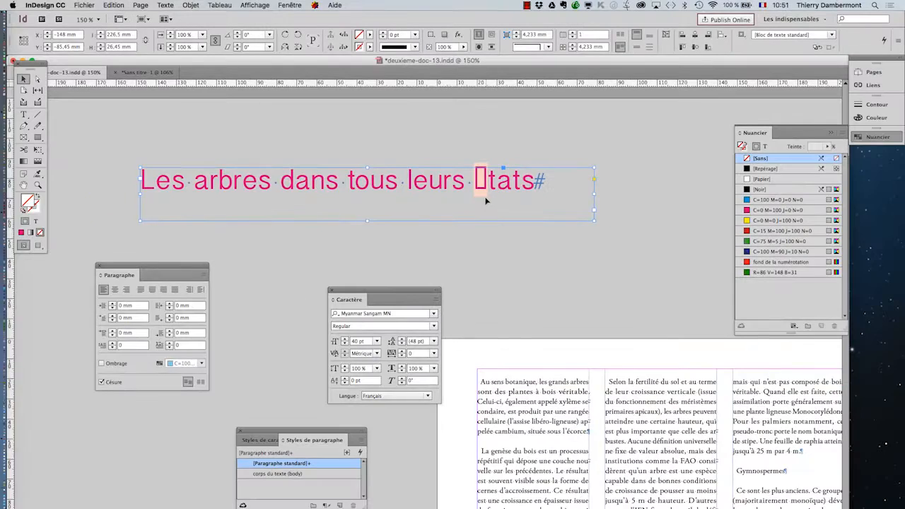
Set the whole title text in Microsoft Sans Serif with Optique kerning.
{"action": "left_click", "coordinate": [396, 314]}
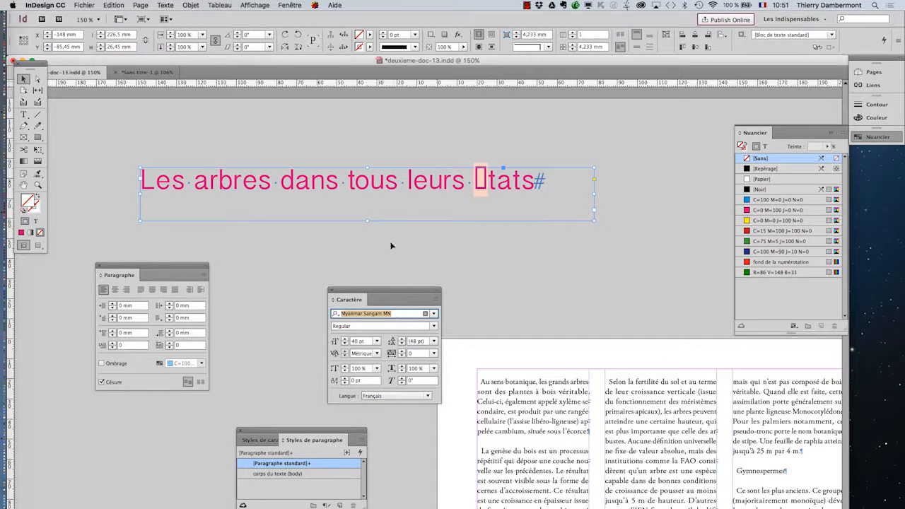
{"action": "left_click", "coordinate": [23, 114]}
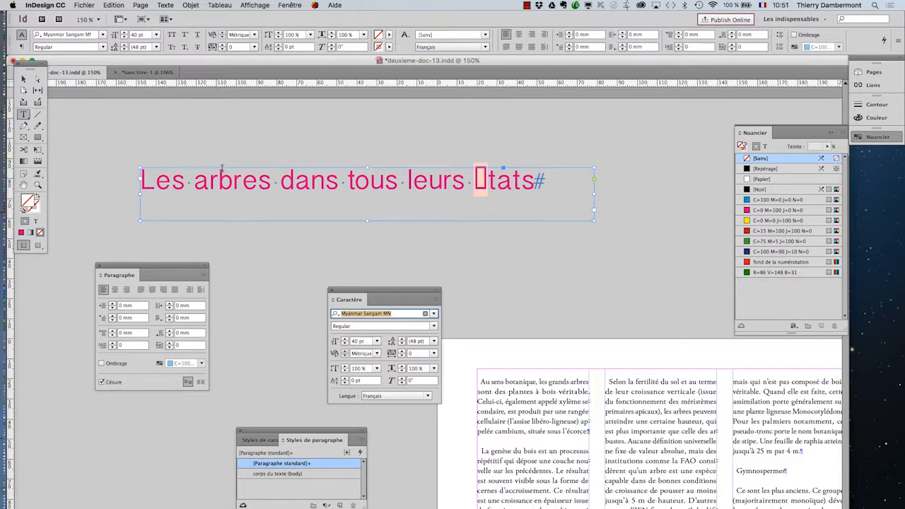
{"action": "left_click", "coordinate": [227, 175]}
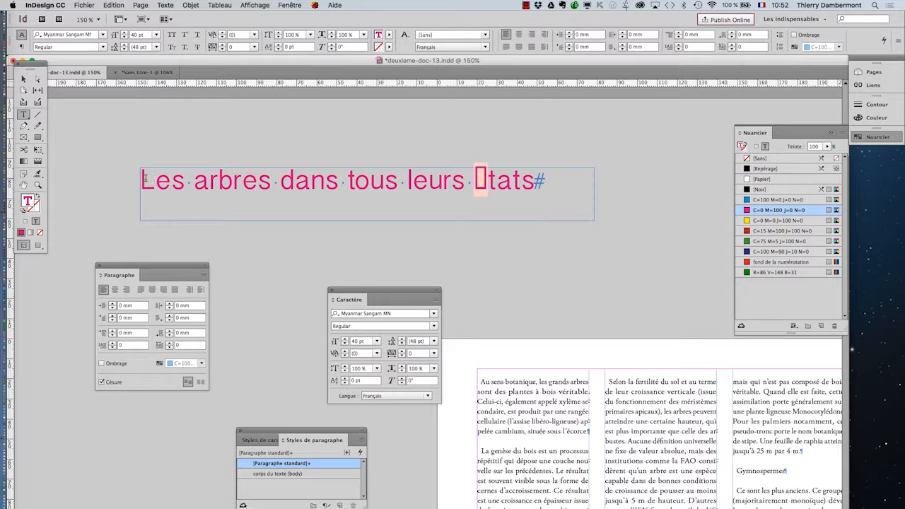
{"action": "left_click_drag", "start_coordinate": [141, 178], "coordinate": [611, 178]}
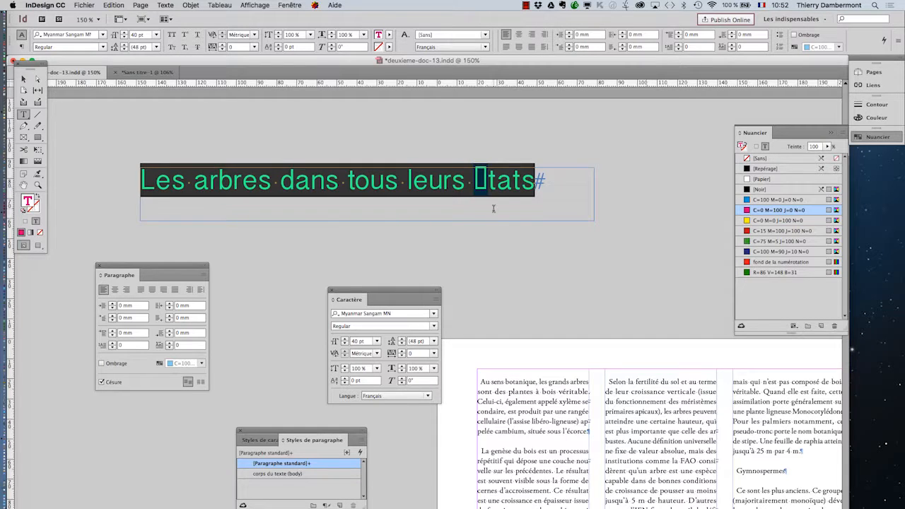
{"action": "left_click", "coordinate": [405, 315]}
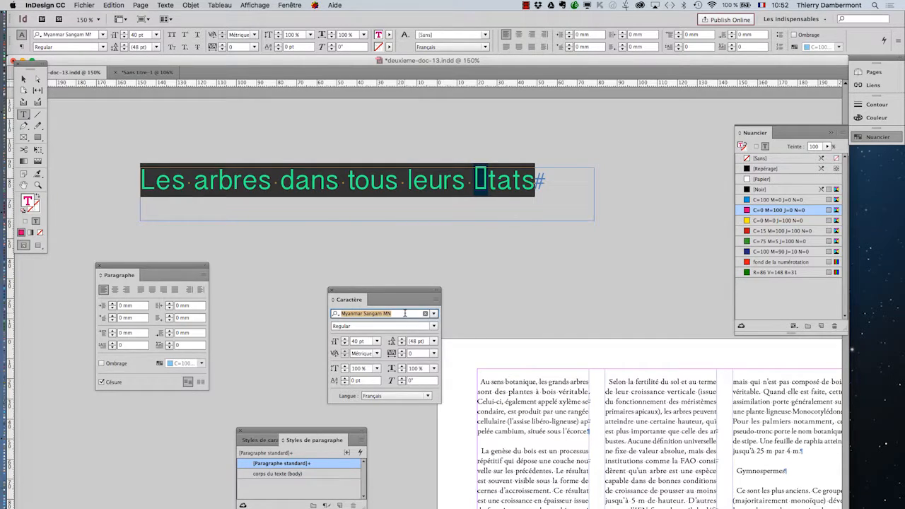
{"action": "key", "text": "Up"}
{"action": "key", "text": "Up"}
{"action": "key", "text": "Up"}
{"action": "key", "text": "Up"}
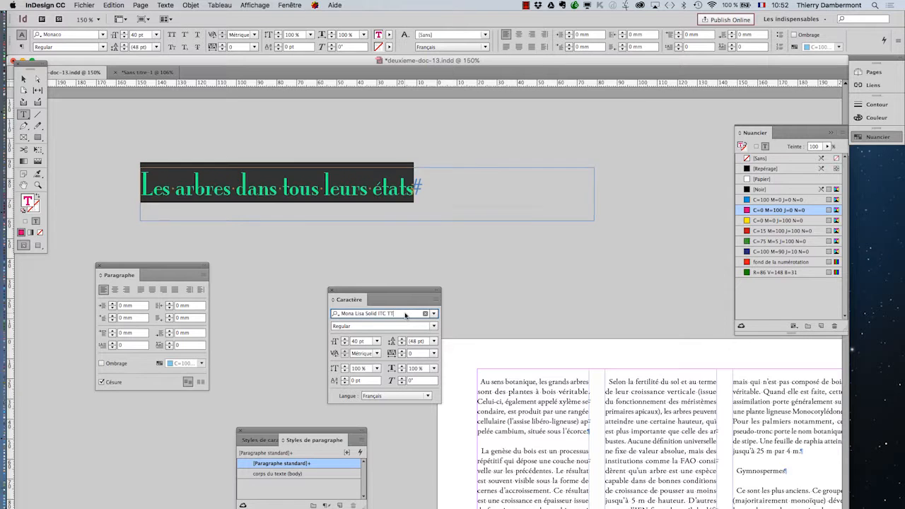
{"action": "key", "text": "Up"}
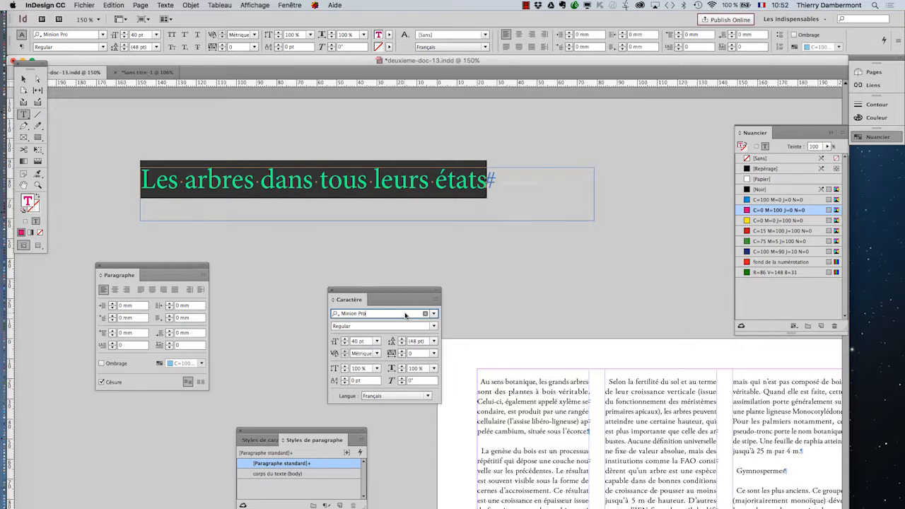
{"action": "key", "text": "Up"}
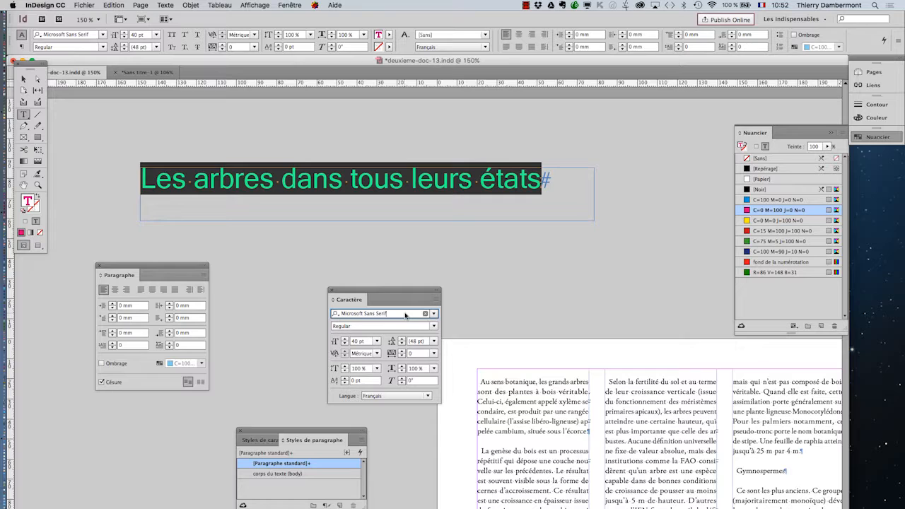
{"action": "left_click", "coordinate": [377, 353]}
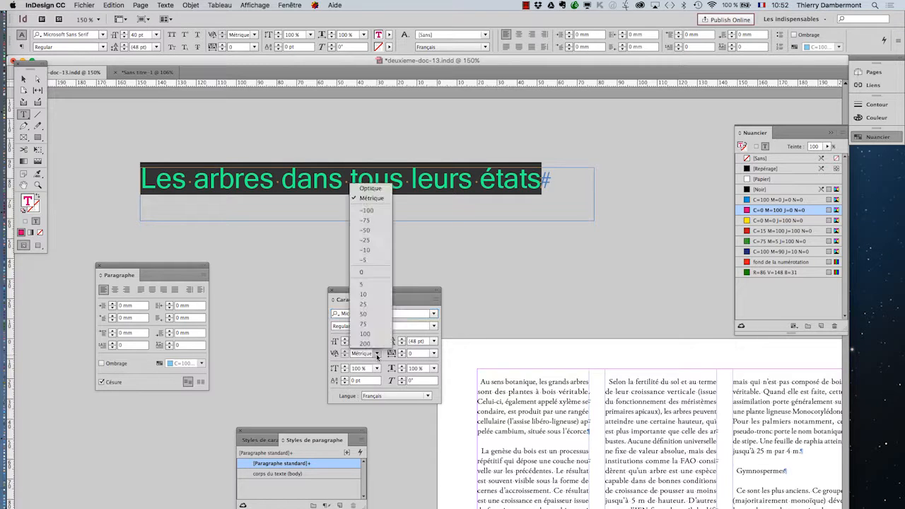
{"action": "left_click", "coordinate": [372, 188]}
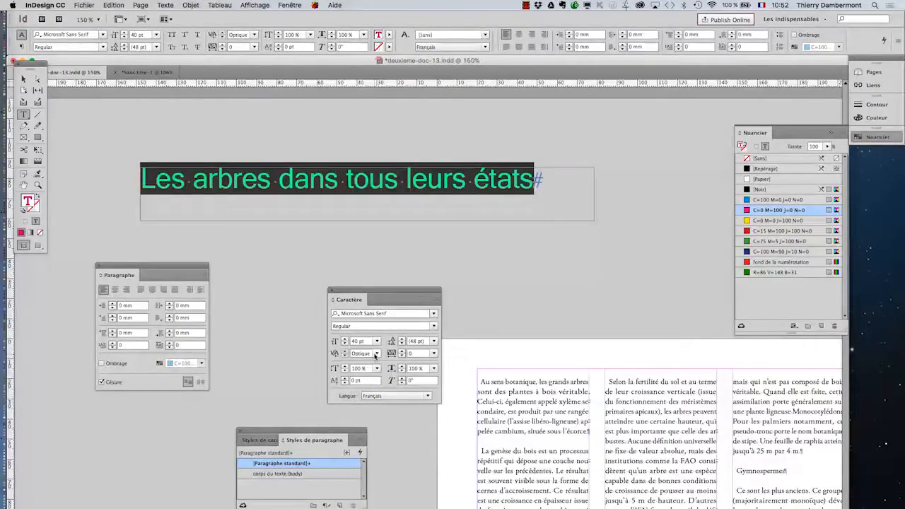
Fit the title's text frame to its text, then enlarge the frame to about 231 × 41 mm.
{"action": "left_click", "coordinate": [23, 79]}
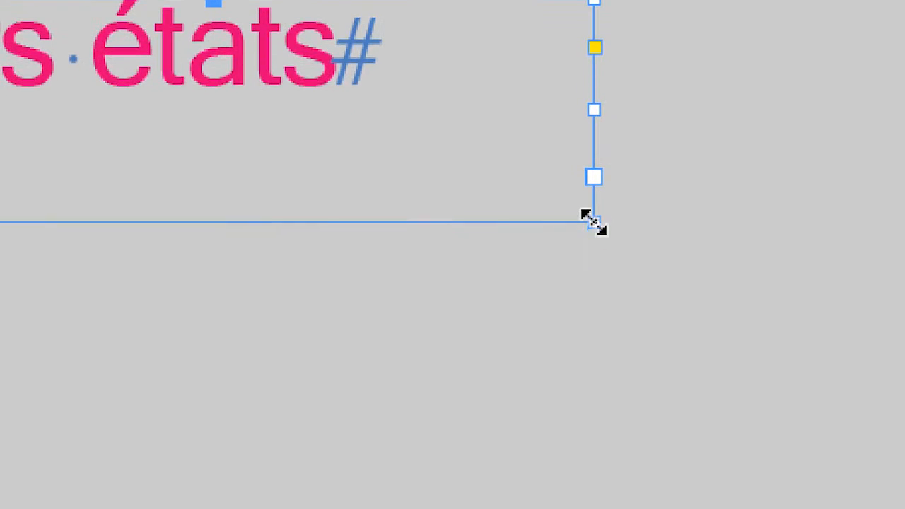
{"action": "double_click", "coordinate": [591, 220]}
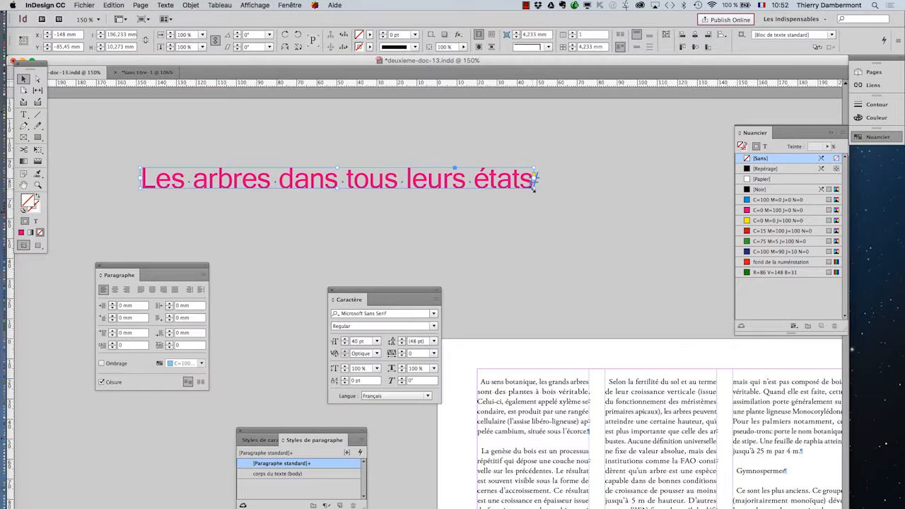
{"action": "left_click_drag", "start_coordinate": [480, 150], "coordinate": [710, 380]}
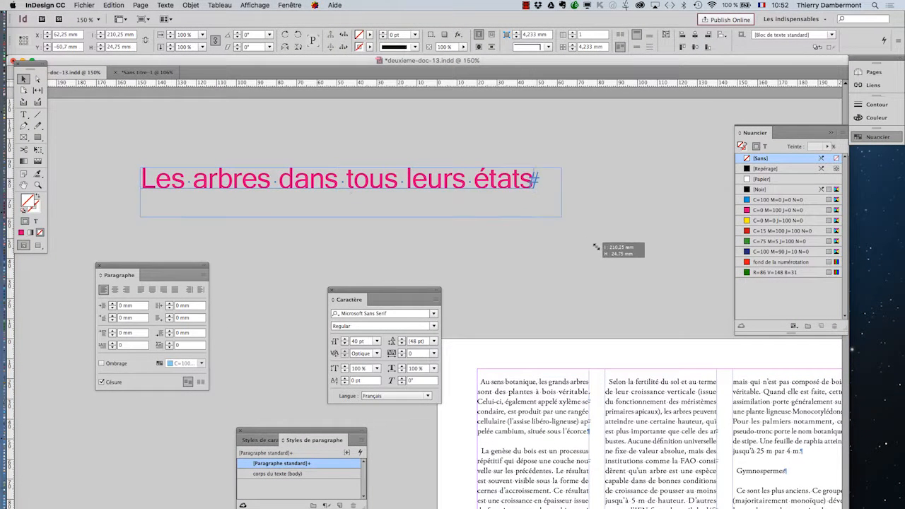
{"action": "left_click_drag", "start_coordinate": [596, 247], "coordinate": [604, 250]}
Fit the enlarged title frame to its content using the Ajuster le bloc au contenu command.
{"action": "left_click", "coordinate": [192, 5]}
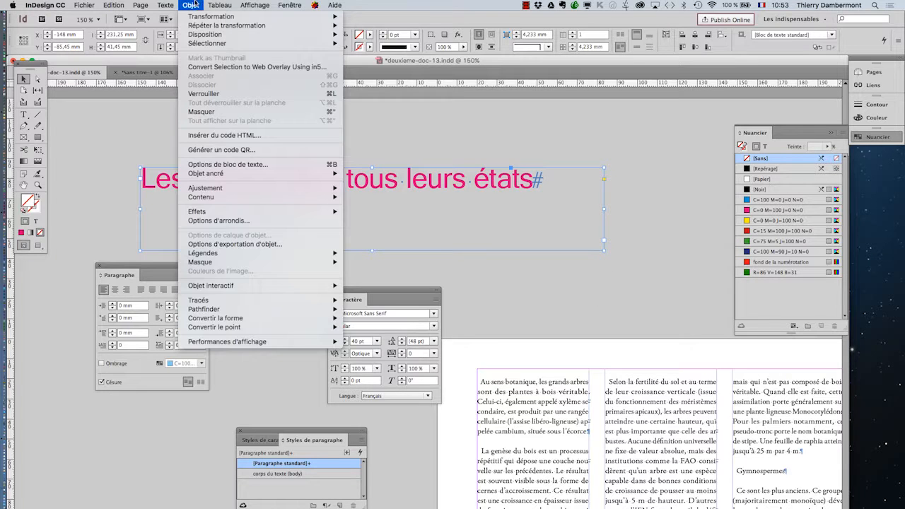
{"action": "mouse_move", "coordinate": [241, 189]}
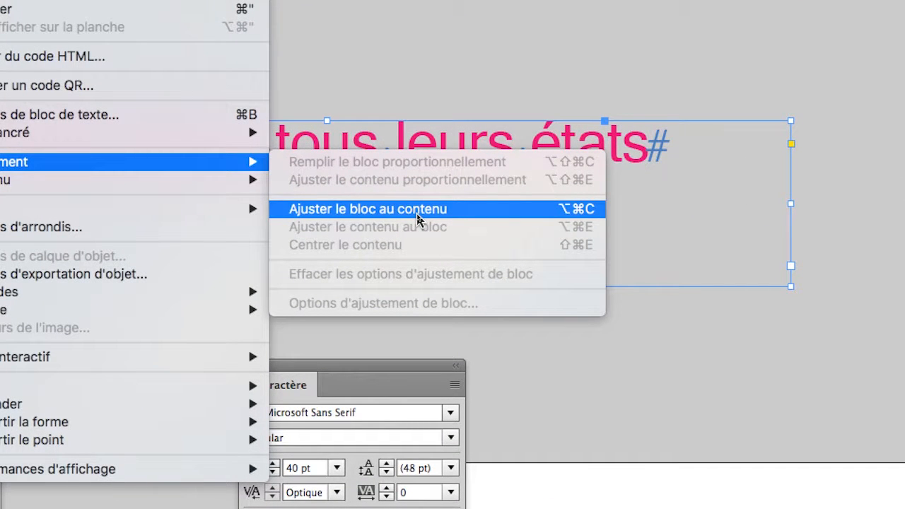
{"action": "left_click", "coordinate": [418, 209]}
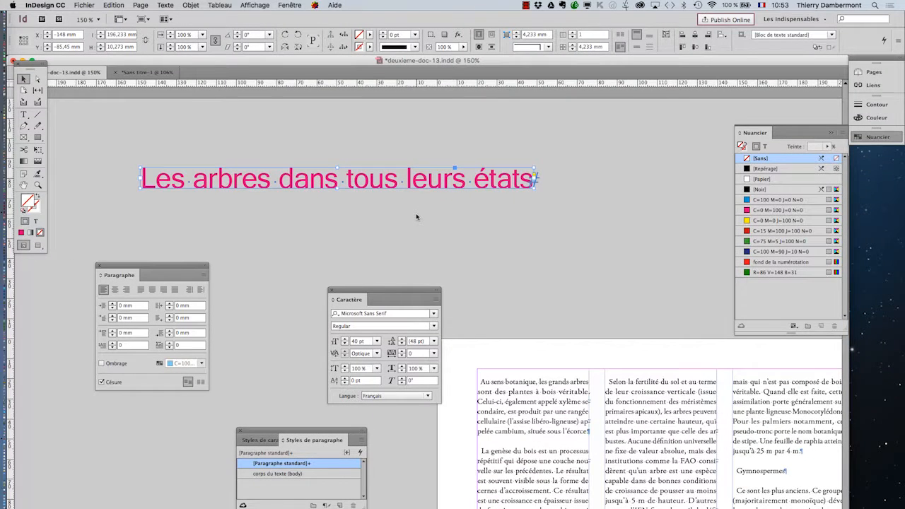
Enlarge the title's text frame to about 216 × 50 mm and move the Paragraphe and Caractère panels away from it.
{"action": "scroll", "coordinate": [415, 213], "scroll_direction": "down", "scroll_amount": 1}
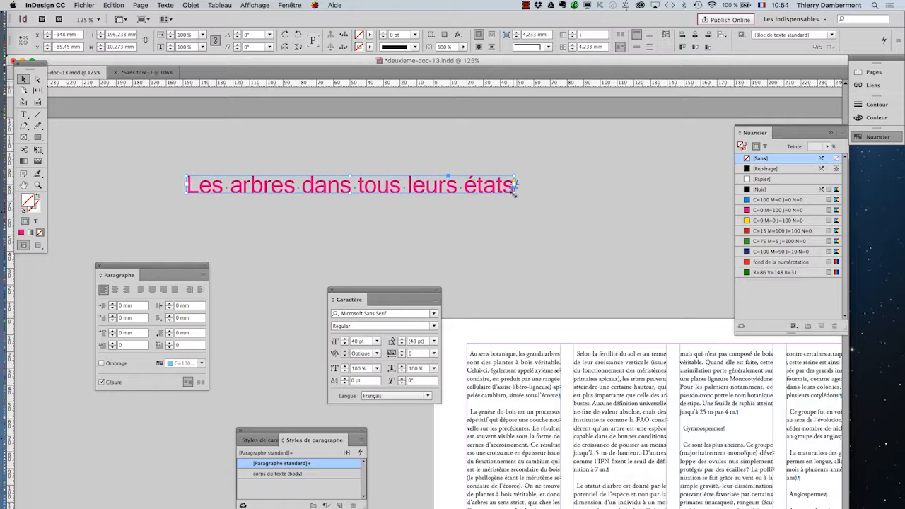
{"action": "left_click_drag", "start_coordinate": [515, 192], "coordinate": [547, 259]}
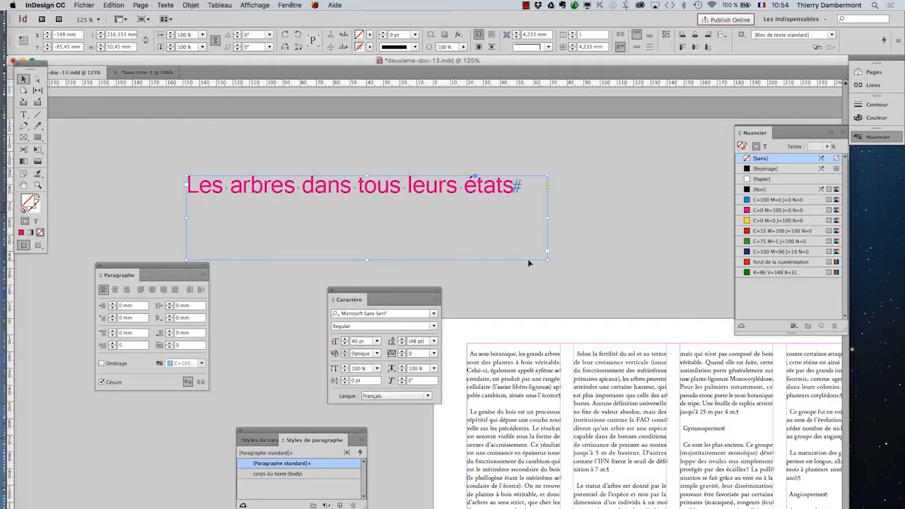
{"action": "left_click_drag", "start_coordinate": [168, 263], "coordinate": [113, 270]}
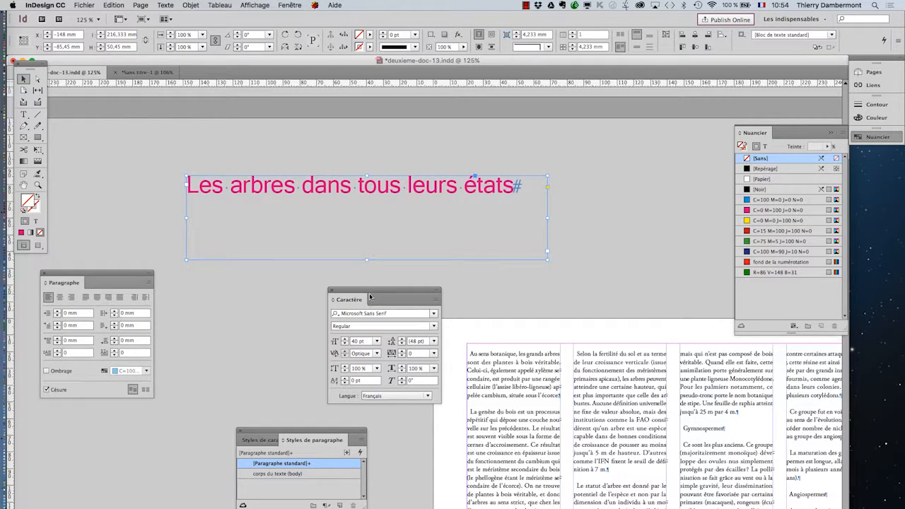
{"action": "left_click_drag", "start_coordinate": [369, 293], "coordinate": [270, 296]}
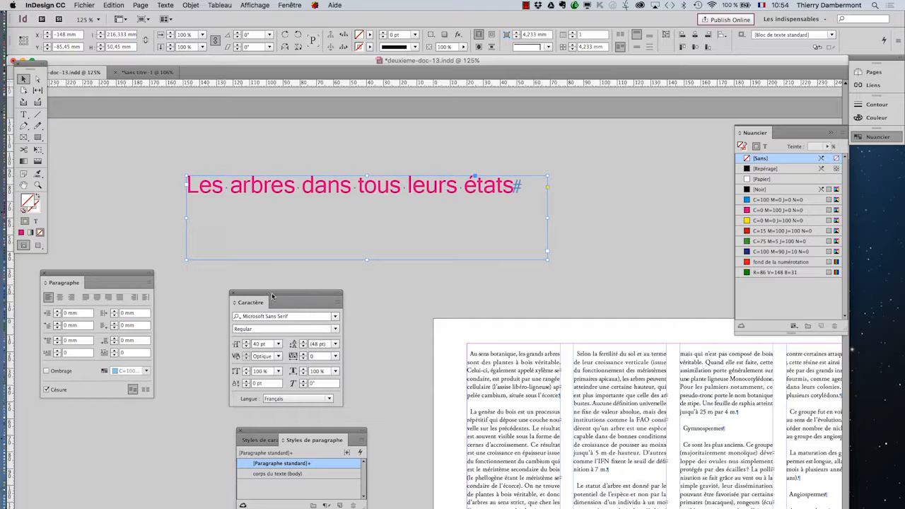
Show the Styles d'objet panel beside the title, check which object style the frame uses, and close the panel.
{"action": "left_click", "coordinate": [289, 5]}
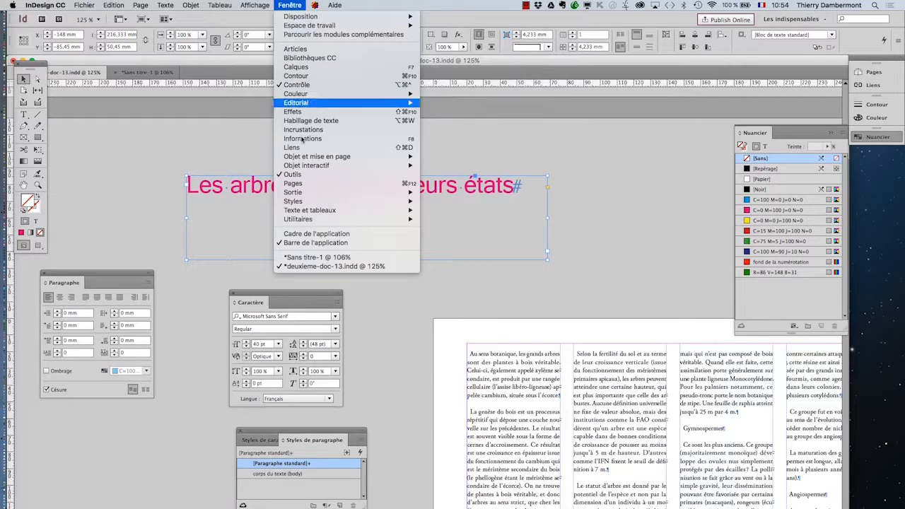
{"action": "mouse_move", "coordinate": [324, 204]}
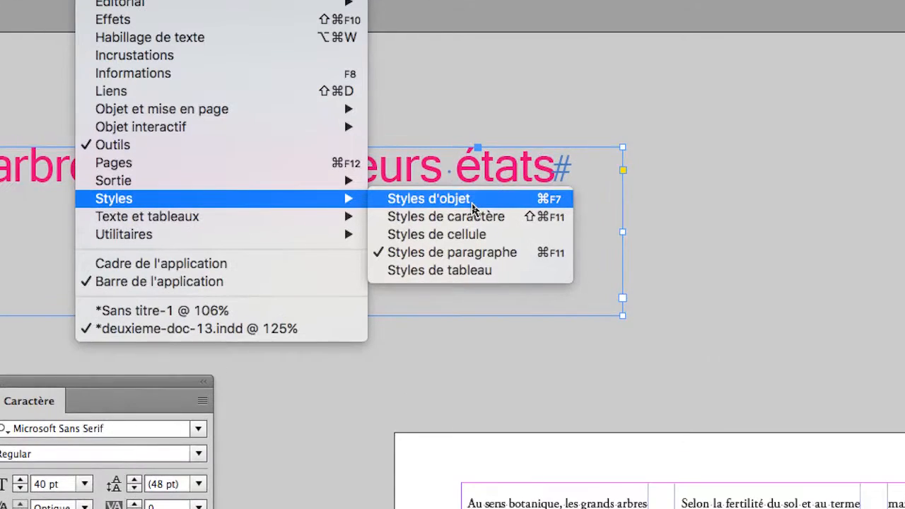
{"action": "left_click", "coordinate": [478, 205]}
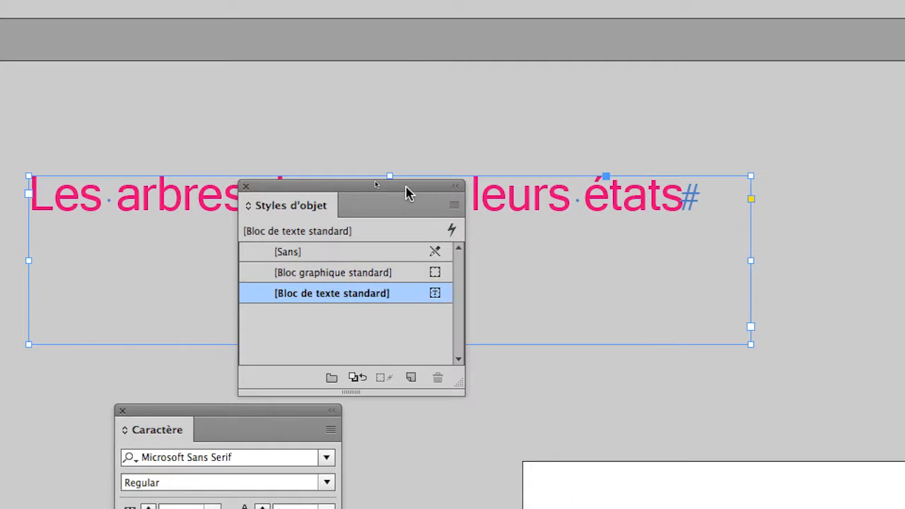
{"action": "left_click_drag", "start_coordinate": [275, 160], "coordinate": [778, 112]}
{"action": "left_click_drag", "start_coordinate": [579, 175], "coordinate": [605, 161]}
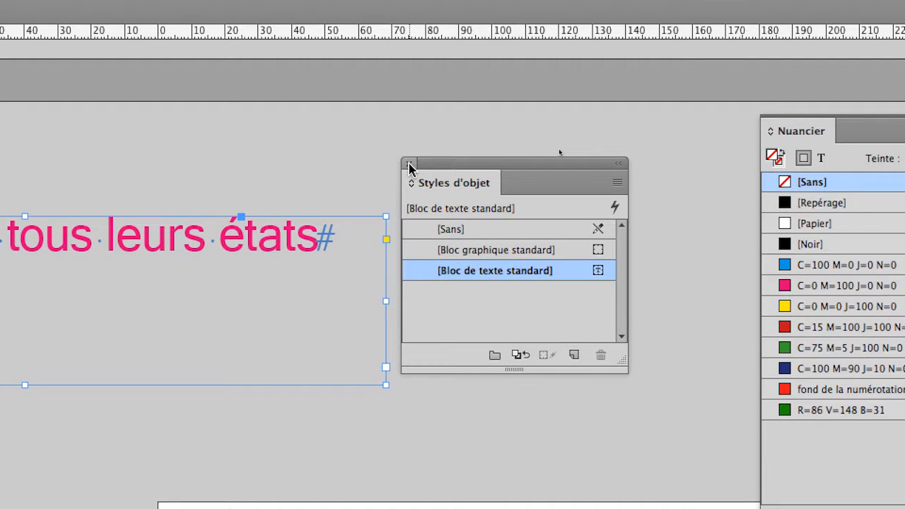
{"action": "left_click", "coordinate": [409, 164]}
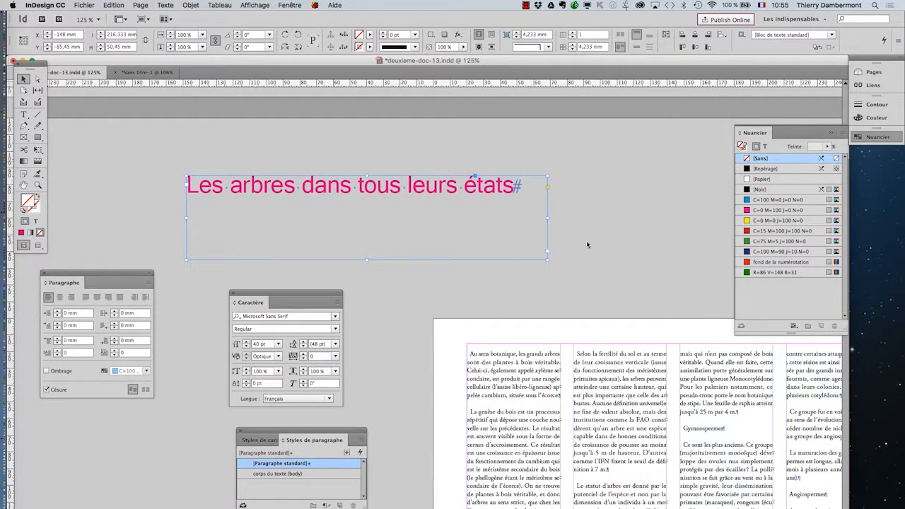
Fit the title frame to its text again and save the document as deuxieme-doc-14.indd.
{"action": "double_click", "coordinate": [546, 261]}
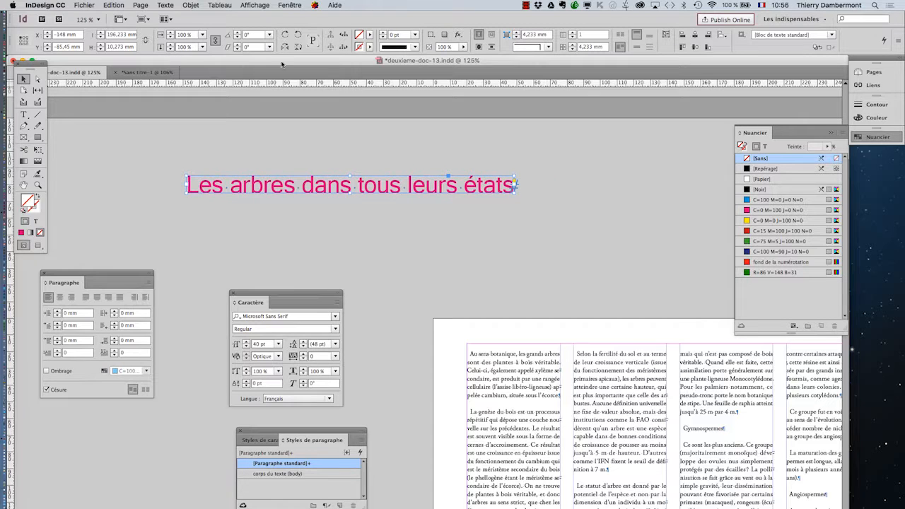
{"action": "left_click", "coordinate": [74, 6]}
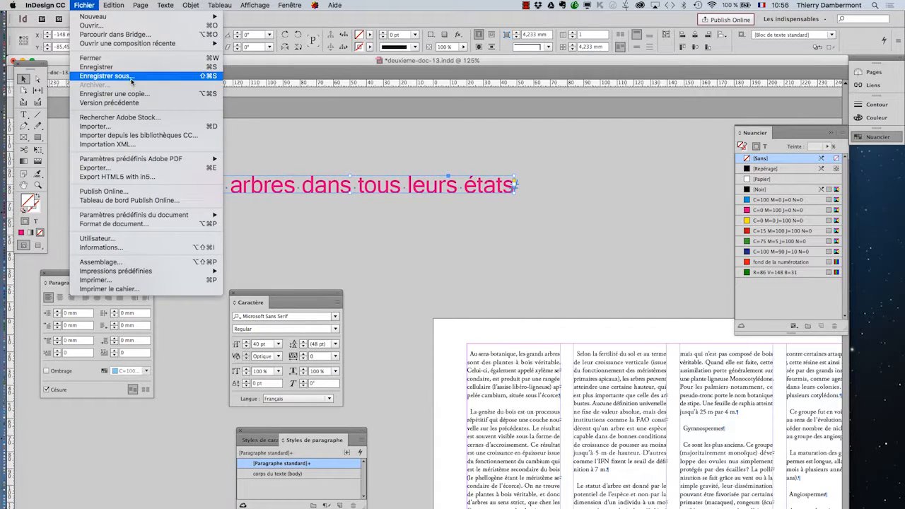
{"action": "left_click", "coordinate": [131, 78]}
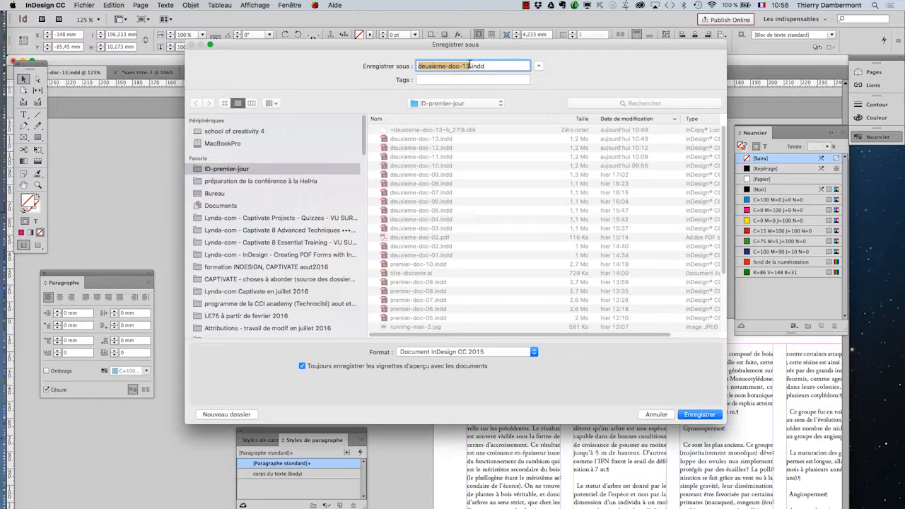
{"action": "left_click", "coordinate": [469, 65]}
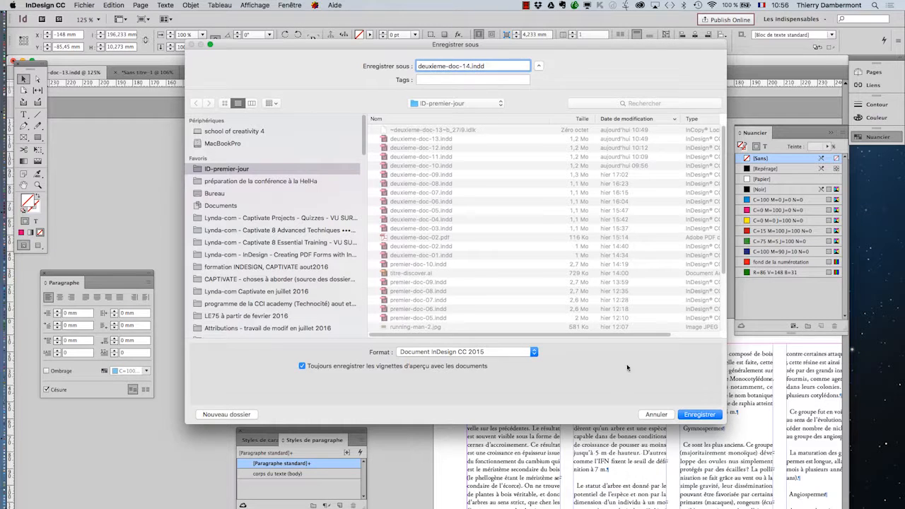
{"action": "left_click", "coordinate": [698, 414]}
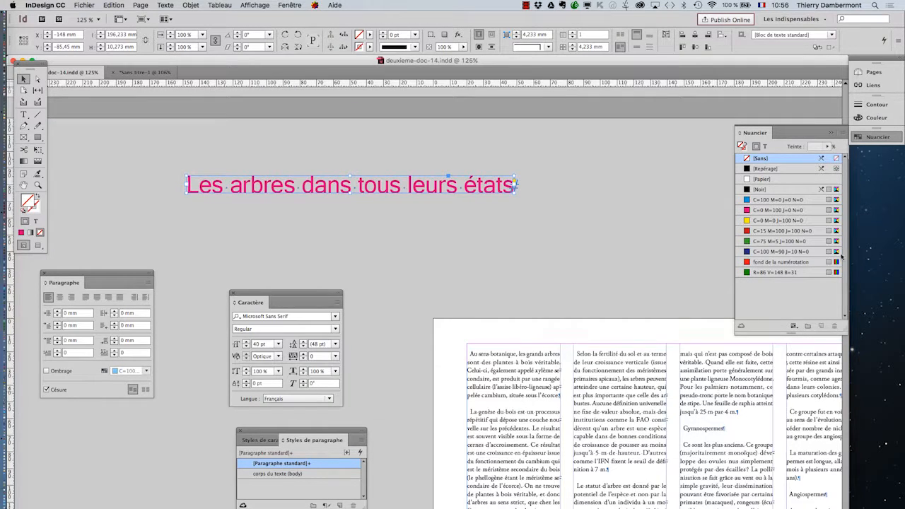
Collapse the Nuancier panel and move the title frame across the pasteboard to X -50 mm, Y -61 mm.
{"action": "left_click", "coordinate": [832, 133]}
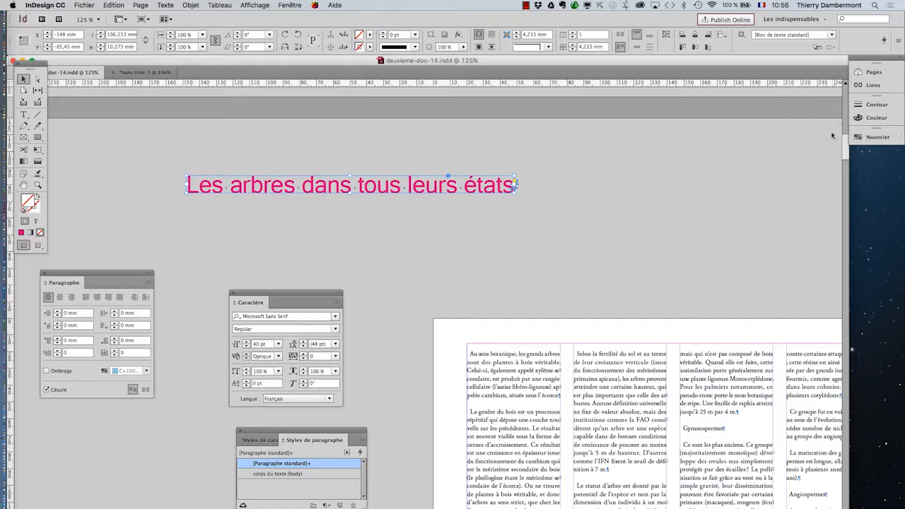
{"action": "left_click", "coordinate": [23, 185]}
{"action": "left_click_drag", "start_coordinate": [178, 235], "coordinate": [136, 192]}
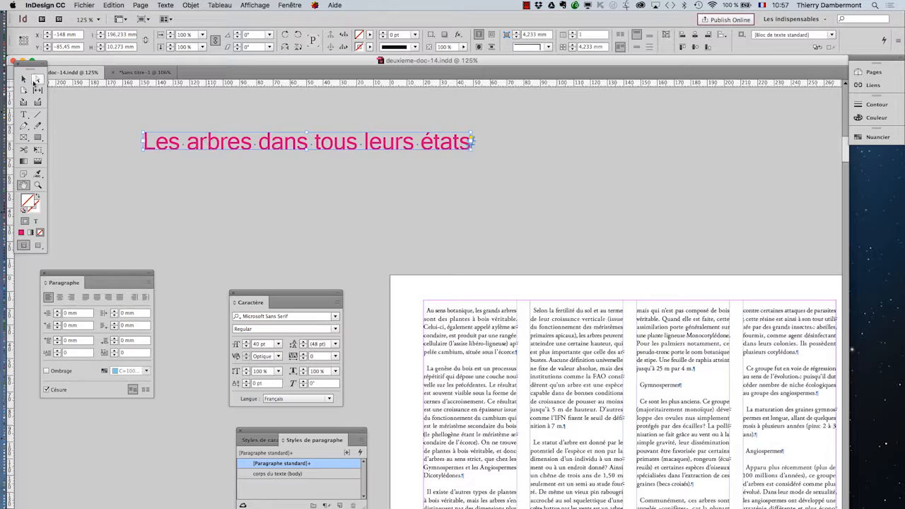
{"action": "left_click", "coordinate": [23, 79]}
{"action": "left_click", "coordinate": [161, 188]}
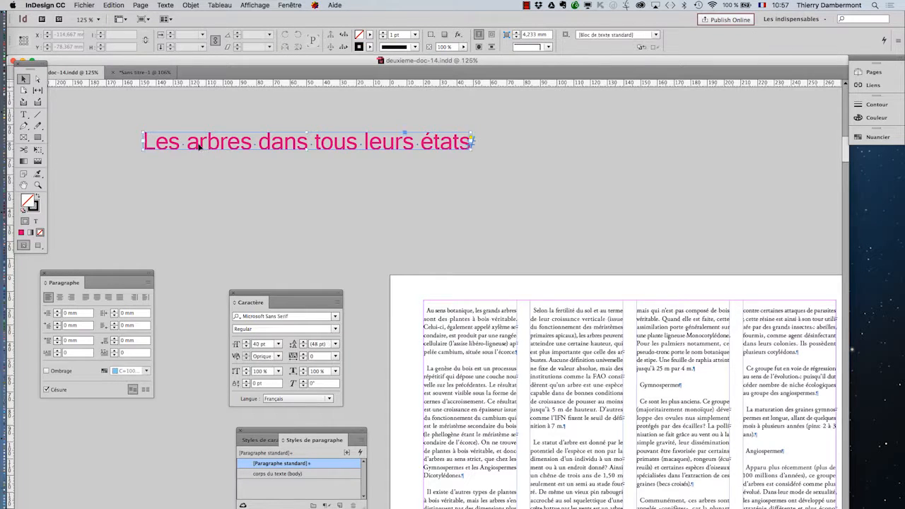
{"action": "left_click", "coordinate": [204, 145]}
{"action": "left_click_drag", "start_coordinate": [203, 144], "coordinate": [368, 186]}
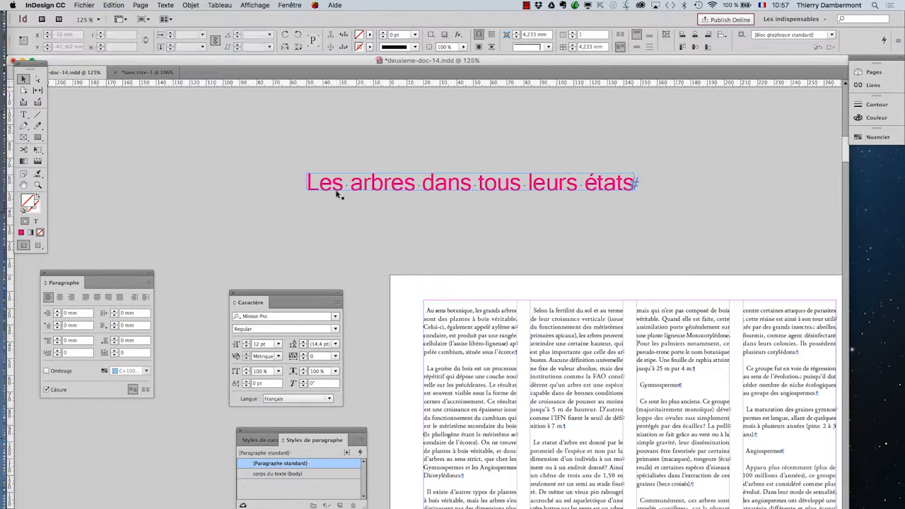
Scale the title together with its frame using the Free Transform tool, ending at about 207 mm wide.
{"action": "left_click", "coordinate": [38, 151]}
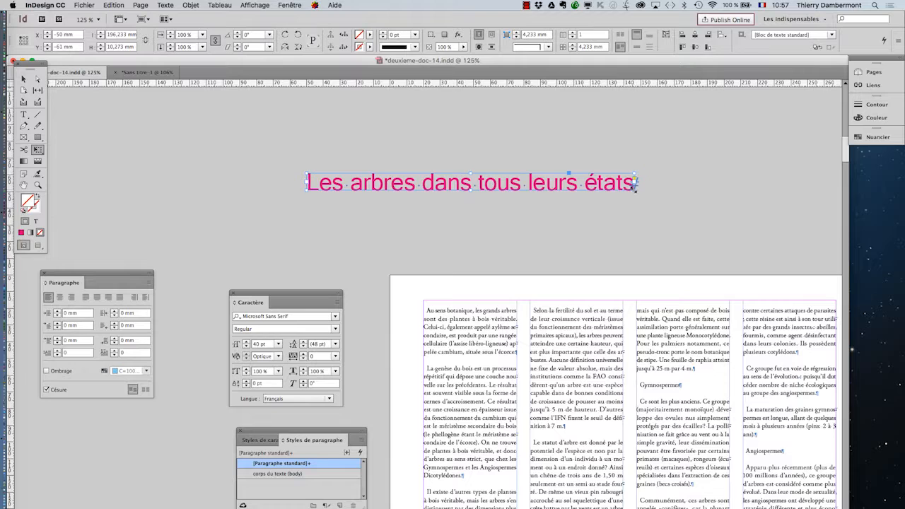
{"action": "left_click_drag", "start_coordinate": [635, 185], "coordinate": [620, 200]}
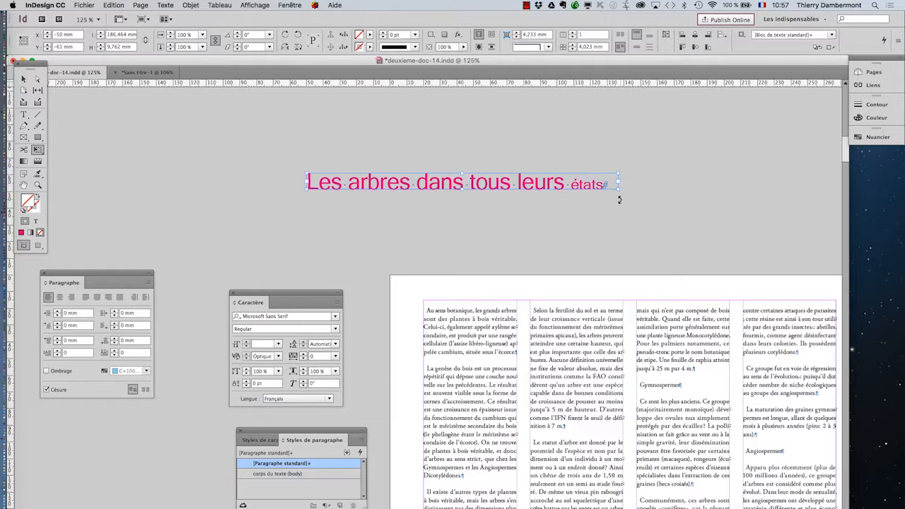
{"action": "key", "text": "super+z"}
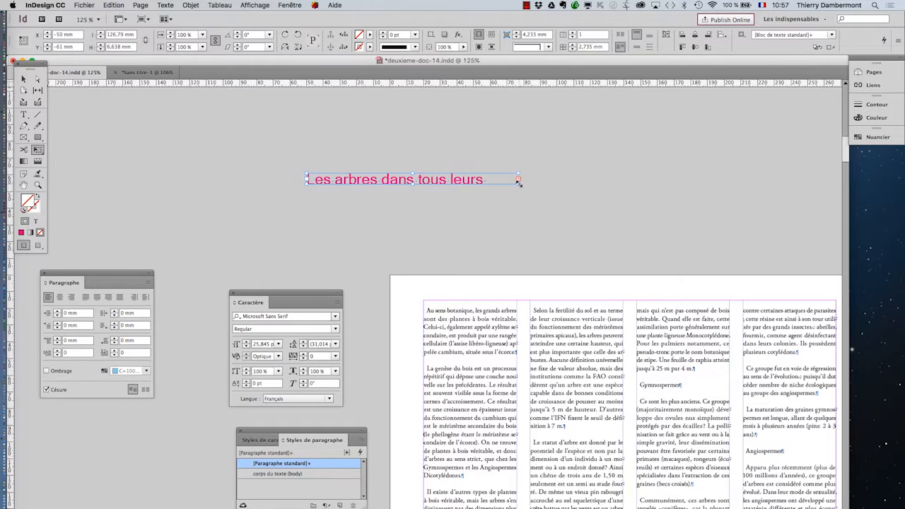
{"action": "left_click_drag", "start_coordinate": [517, 182], "coordinate": [648, 226]}
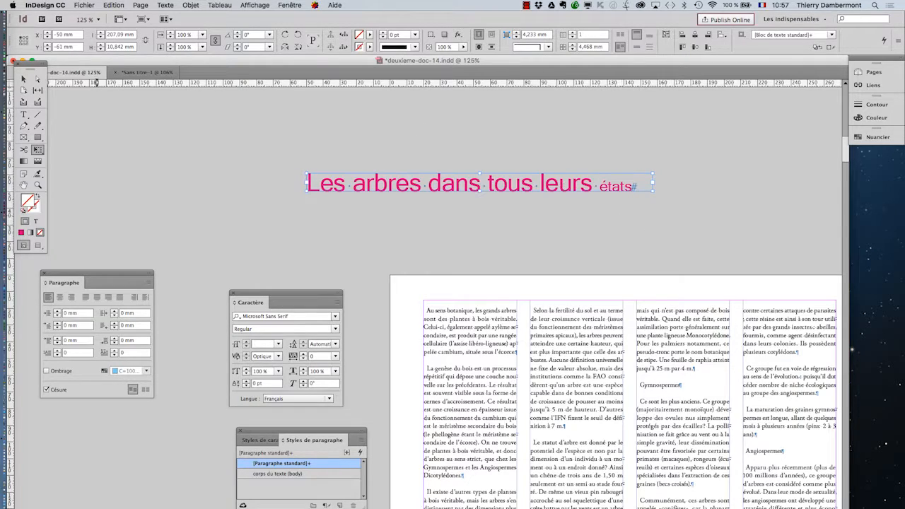
Select the whole title text and set its font size to 42 pt.
{"action": "left_click", "coordinate": [24, 114]}
{"action": "scroll", "coordinate": [584, 202], "scroll_direction": "up", "scroll_amount": 1}
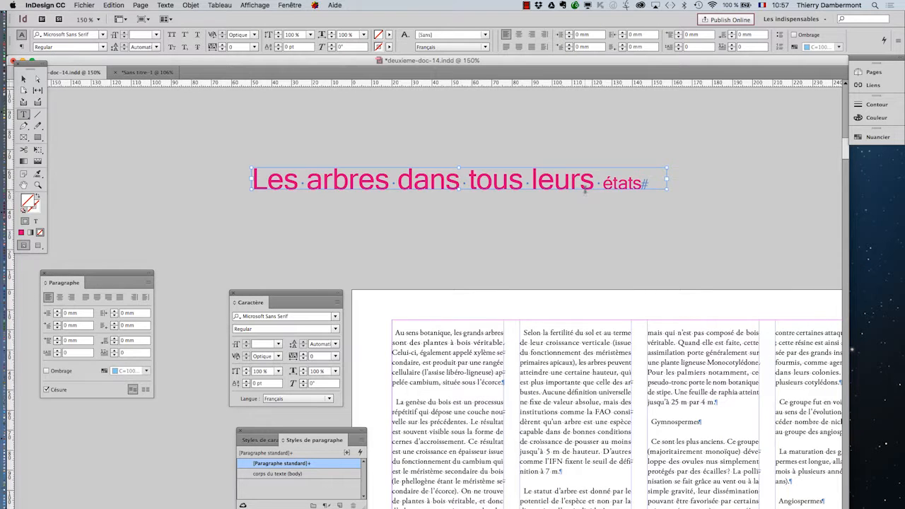
{"action": "scroll", "coordinate": [585, 202], "scroll_direction": "up", "scroll_amount": 1}
{"action": "left_click_drag", "start_coordinate": [580, 177], "coordinate": [543, 177]}
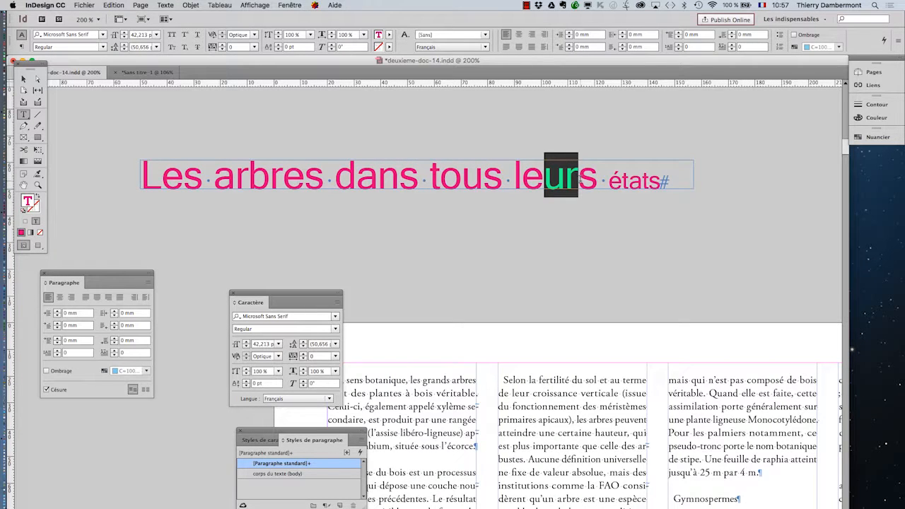
{"action": "left_click", "coordinate": [135, 35]}
{"action": "triple_click", "coordinate": [227, 167]}
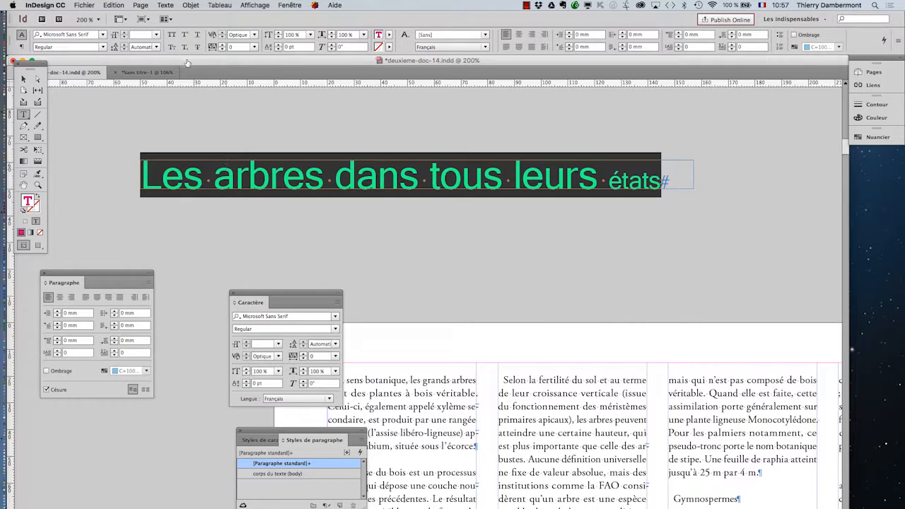
{"action": "left_click", "coordinate": [141, 35]}
{"action": "type", "text": "42"}
{"action": "key", "text": "Tab"}
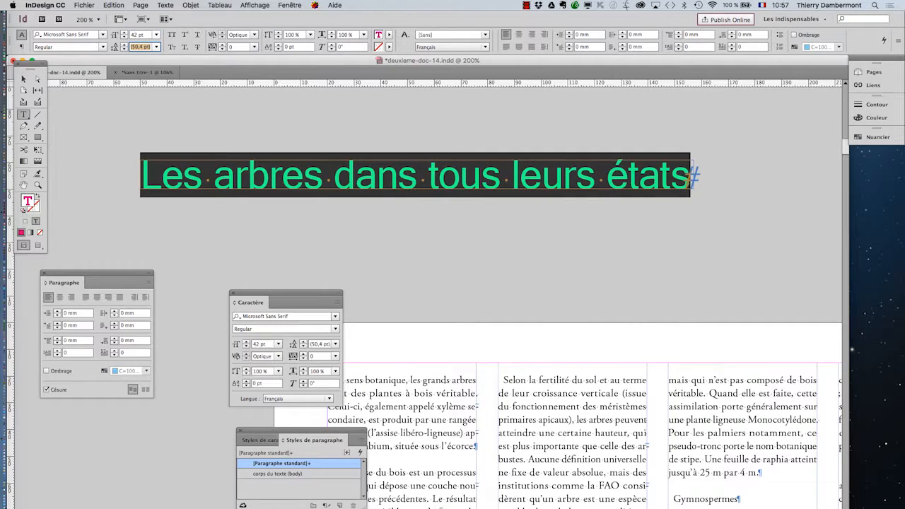
Scale the title and its frame down proportionally with the Free Transform tool to about 133 mm wide.
{"action": "left_click", "coordinate": [23, 79]}
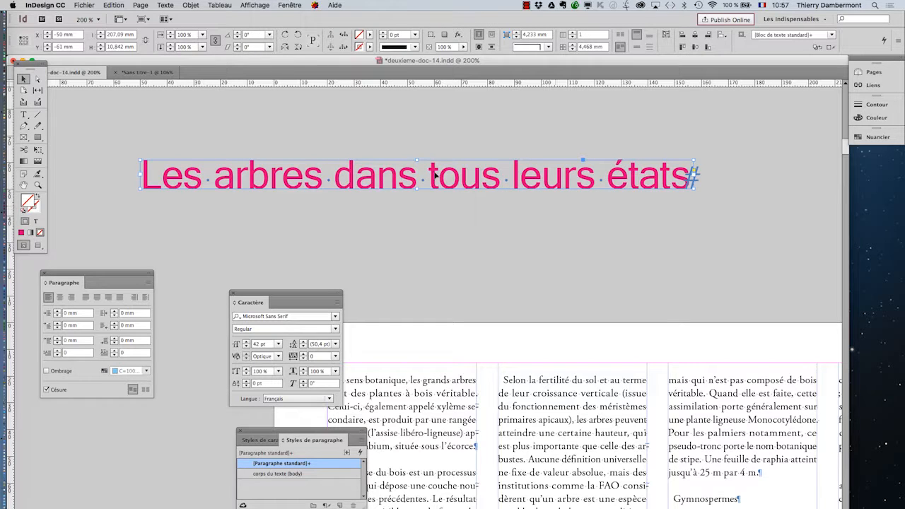
{"action": "left_click", "coordinate": [37, 150]}
{"action": "left_click_drag", "start_coordinate": [696, 185], "coordinate": [511, 202]}
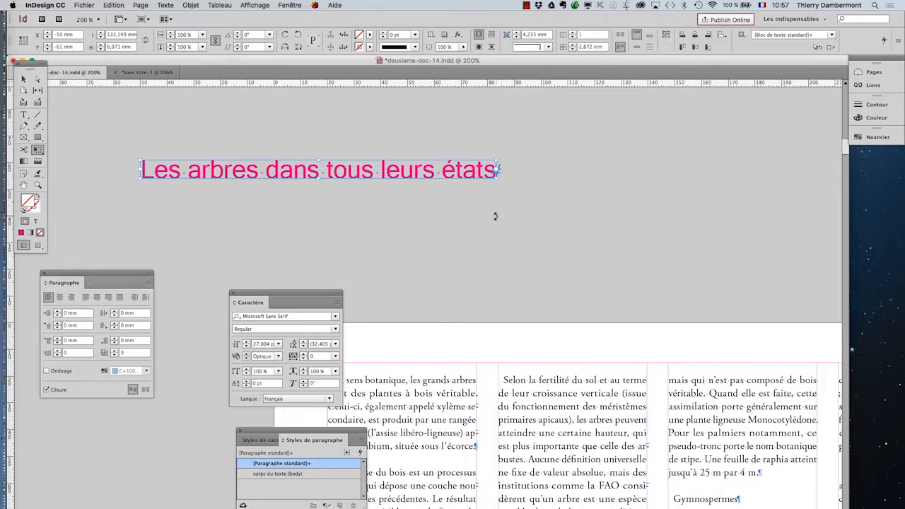
Move the title onto the page over the text columns, at about X 21.2 mm, Y 20.5 mm, and place the Caractère panel beside Paragraphe.
{"action": "key", "text": "v"}
{"action": "left_click_drag", "start_coordinate": [223, 172], "coordinate": [415, 390]}
{"action": "left_click_drag", "start_coordinate": [317, 294], "coordinate": [255, 265]}
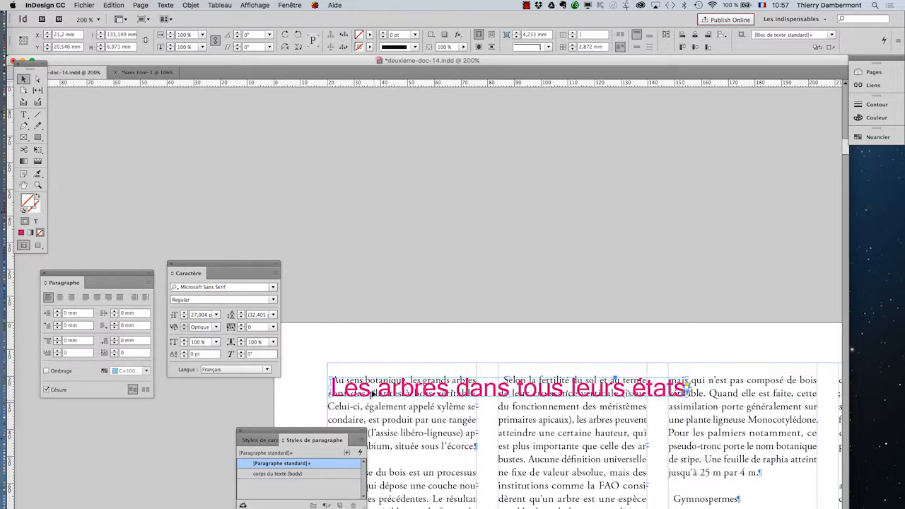
Move the title up and out past the first column's edge, to about X 18 mm, Y 17.6 mm.
{"action": "left_click_drag", "start_coordinate": [374, 393], "coordinate": [366, 386]}
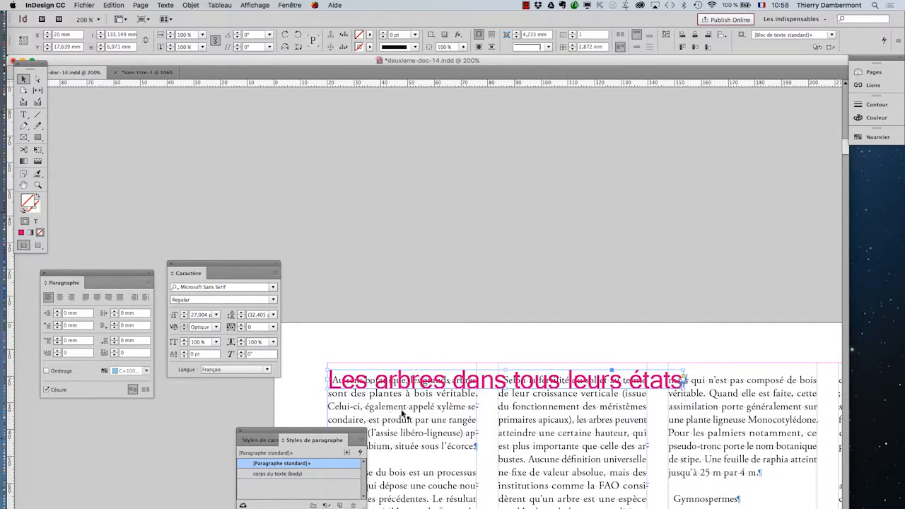
{"action": "scroll", "coordinate": [511, 408], "scroll_direction": "down", "scroll_amount": 1}
{"action": "scroll", "coordinate": [512, 408], "scroll_direction": "up", "scroll_amount": 2}
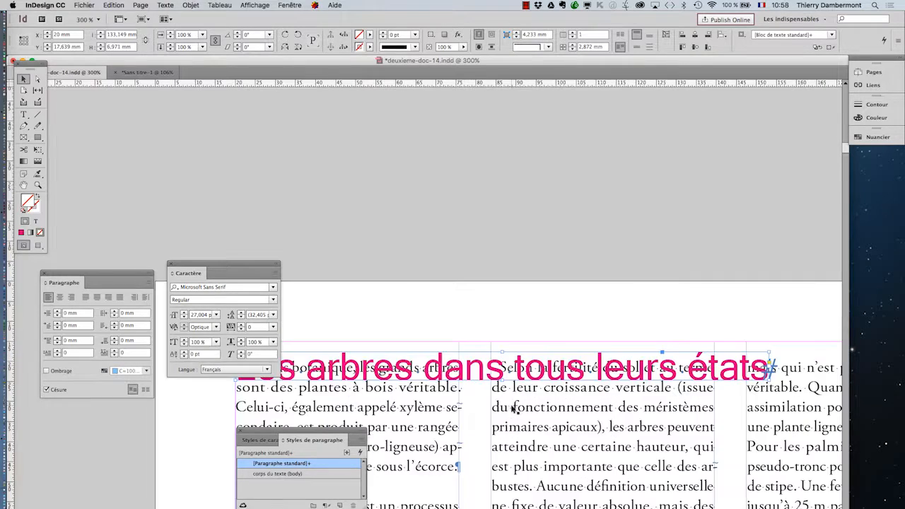
{"action": "scroll", "coordinate": [500, 409], "scroll_direction": "down", "scroll_amount": 2}
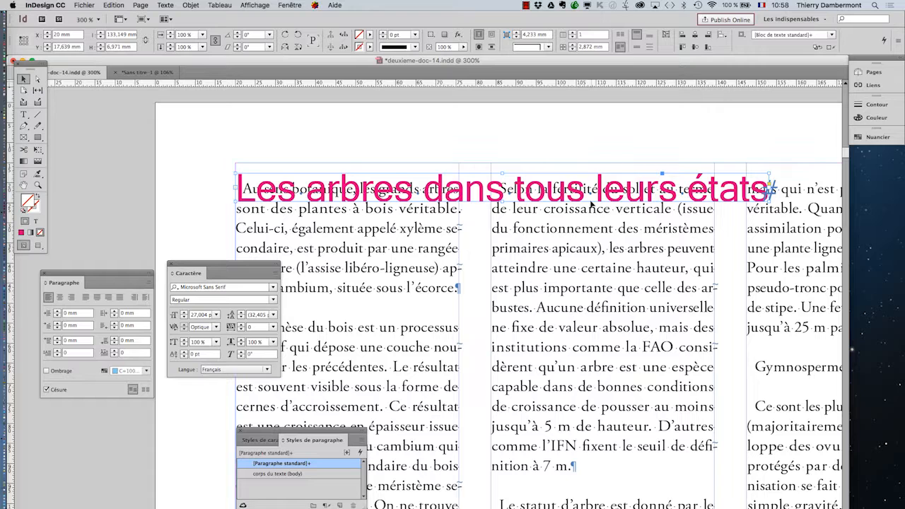
{"action": "mouse_move", "coordinate": [579, 192]}
{"action": "left_mouse_down"}
{"action": "mouse_move", "coordinate": [571, 138]}
{"action": "mouse_move", "coordinate": [588, 186]}
{"action": "mouse_move", "coordinate": [574, 192]}
{"action": "left_mouse_up"}
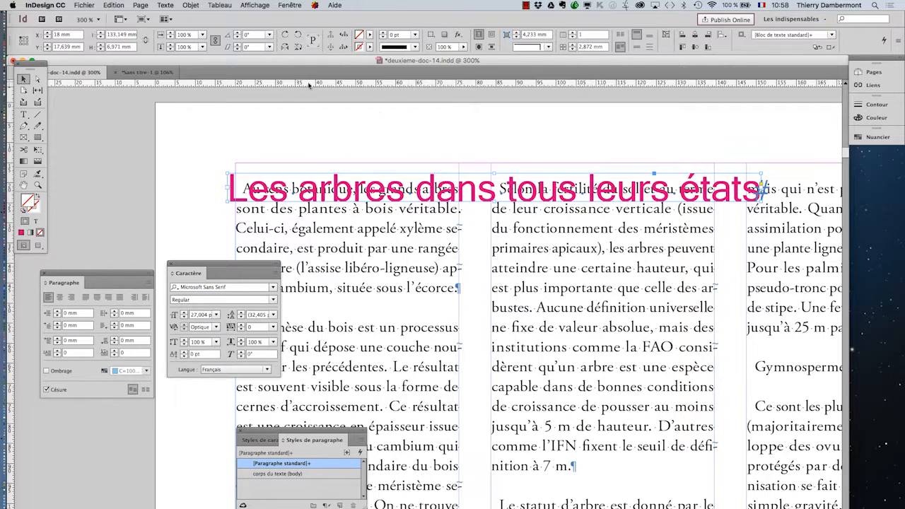
Show the Habillage de texte panel and make the body text wrap around the title's bounding box.
{"action": "left_click", "coordinate": [289, 4]}
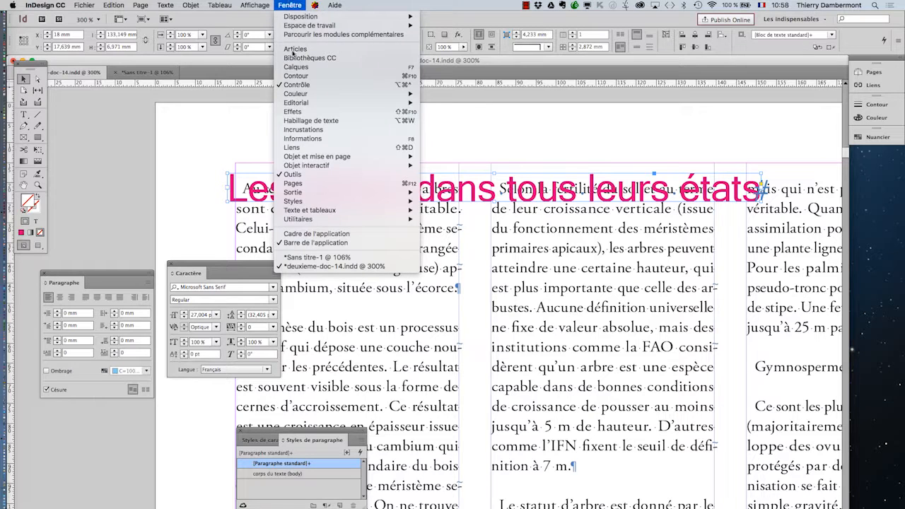
{"action": "left_click", "coordinate": [359, 124]}
{"action": "left_click_drag", "start_coordinate": [376, 161], "coordinate": [689, 236]}
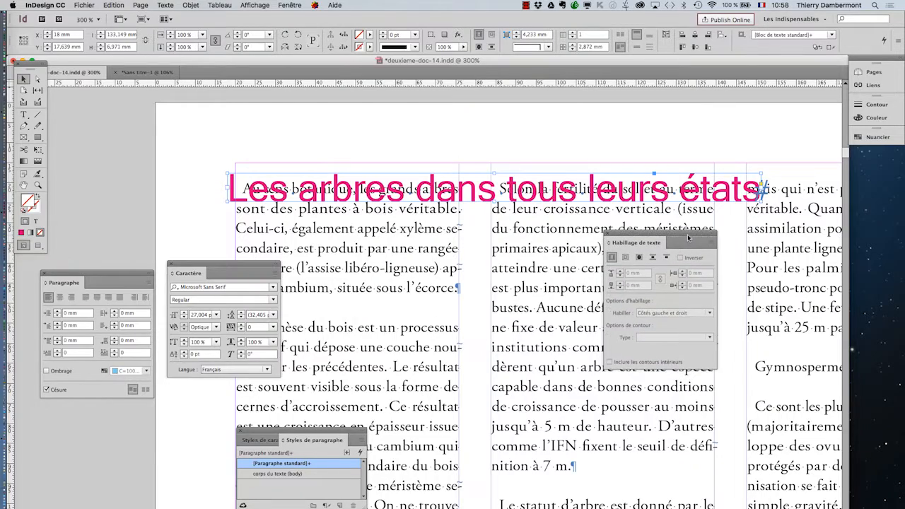
{"action": "left_click", "coordinate": [625, 257]}
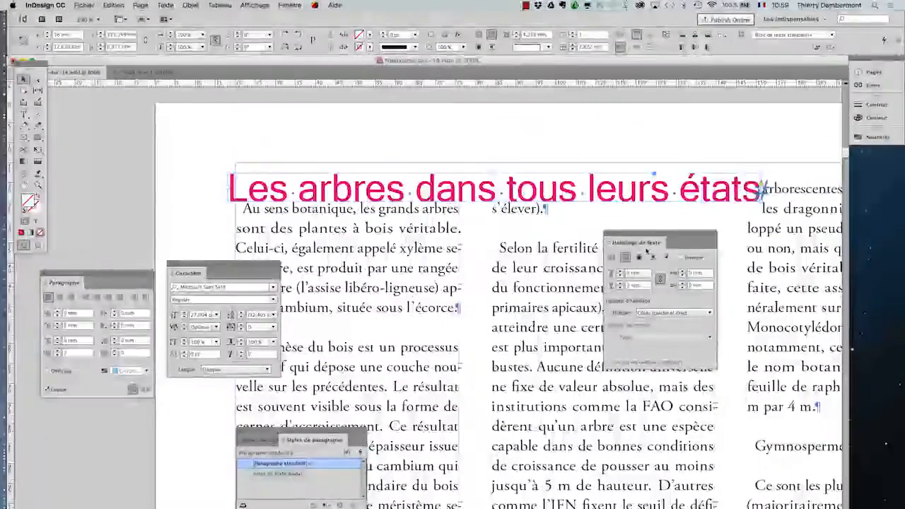
Bring the Habillage de texte panel near the title and unlink its four offset values.
{"action": "left_click_drag", "start_coordinate": [649, 235], "coordinate": [94, 428]}
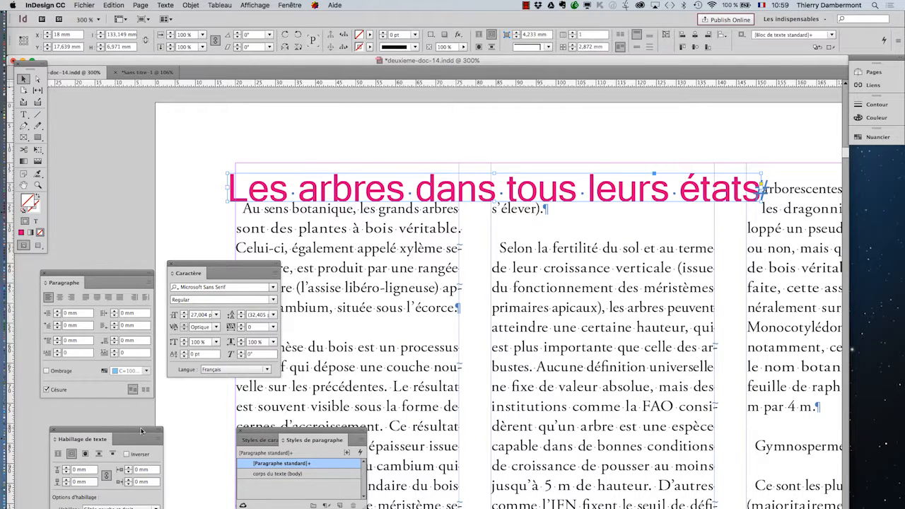
{"action": "left_click_drag", "start_coordinate": [143, 431], "coordinate": [610, 220]}
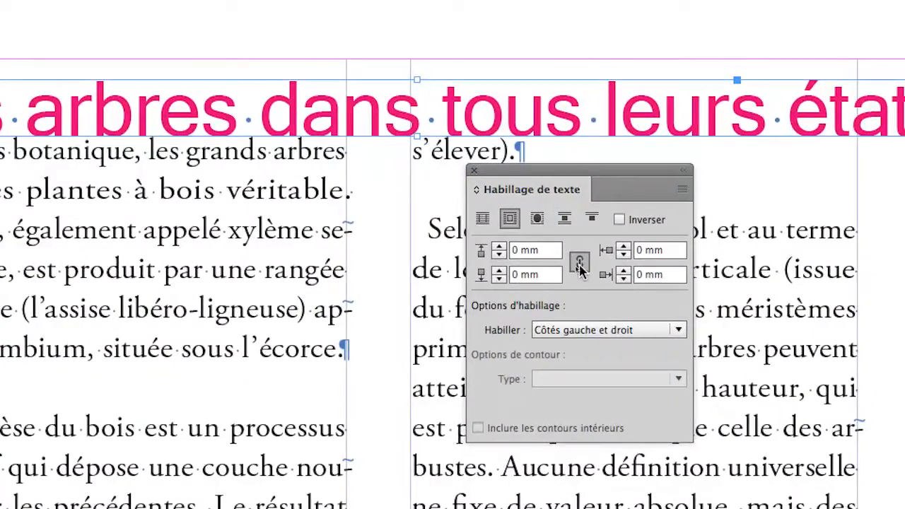
{"action": "left_click", "coordinate": [579, 266]}
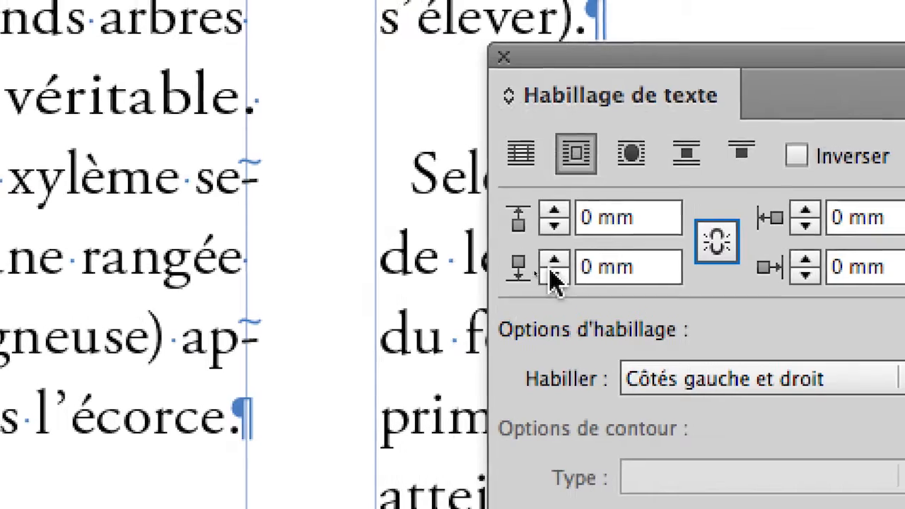
Try a 1 mm bottom wrap offset on the title, moving the Caractère panel aside, and reset the offset to 0 mm.
{"action": "left_click", "coordinate": [552, 256]}
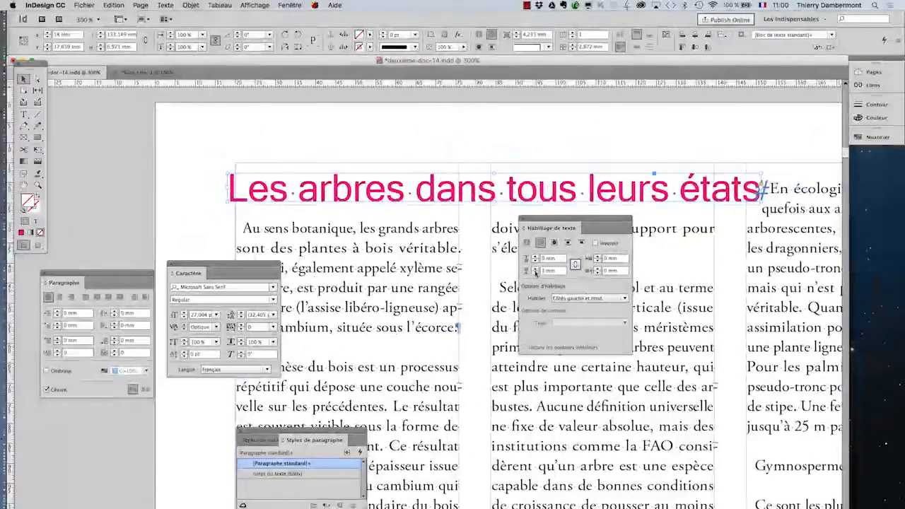
{"action": "left_click", "coordinate": [555, 282]}
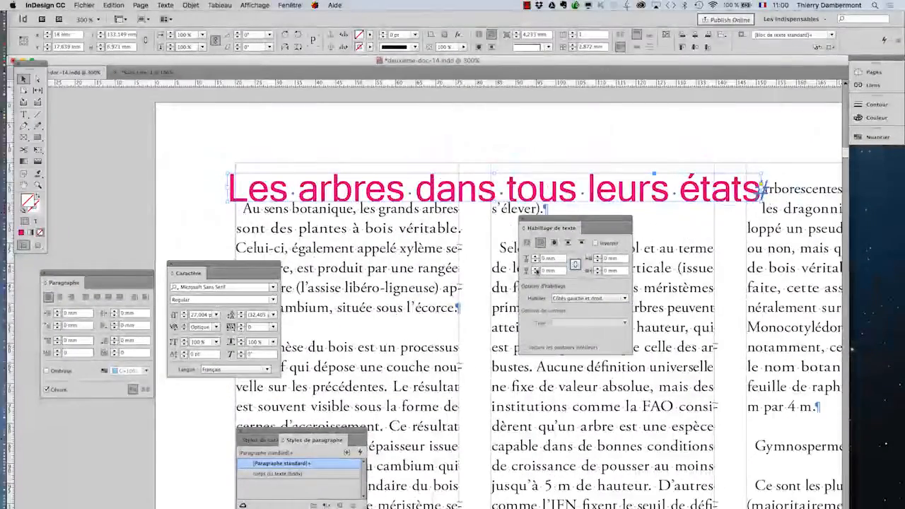
{"action": "left_click", "coordinate": [535, 269]}
{"action": "left_click", "coordinate": [537, 272]}
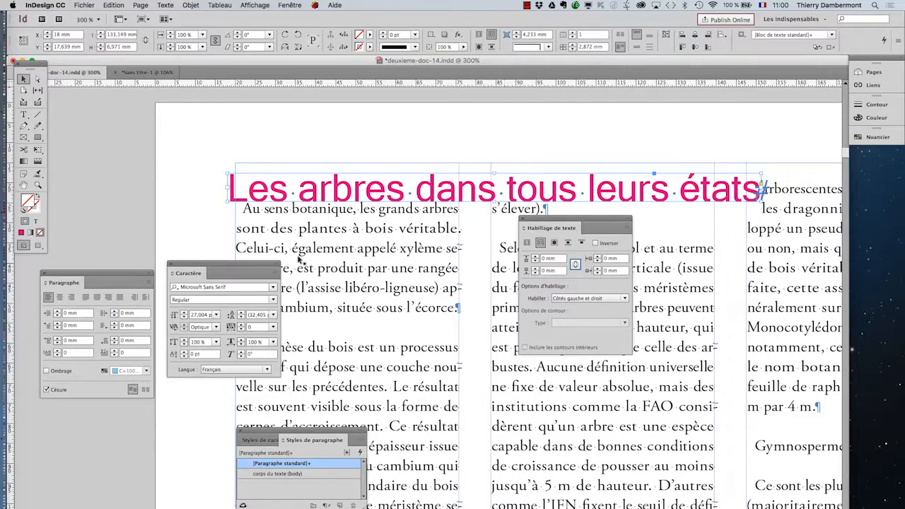
{"action": "left_click_drag", "start_coordinate": [257, 265], "coordinate": [138, 192]}
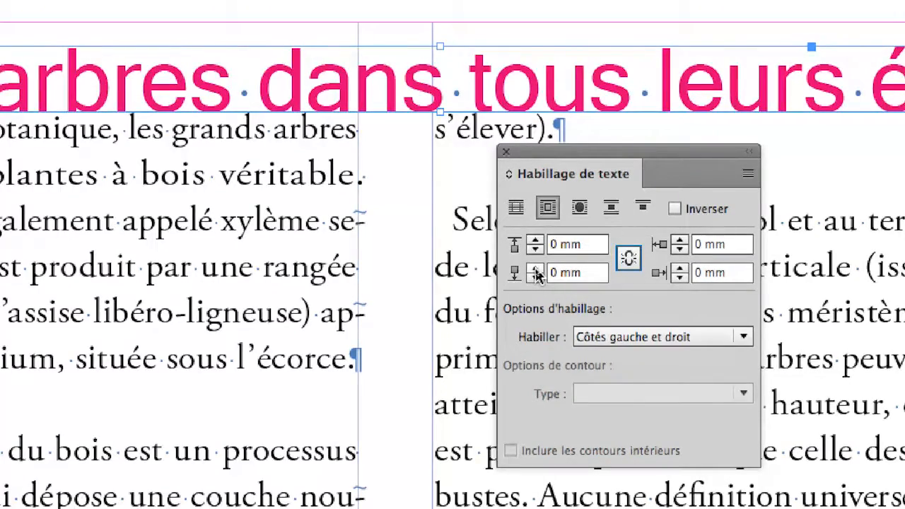
{"action": "left_click", "coordinate": [536, 269]}
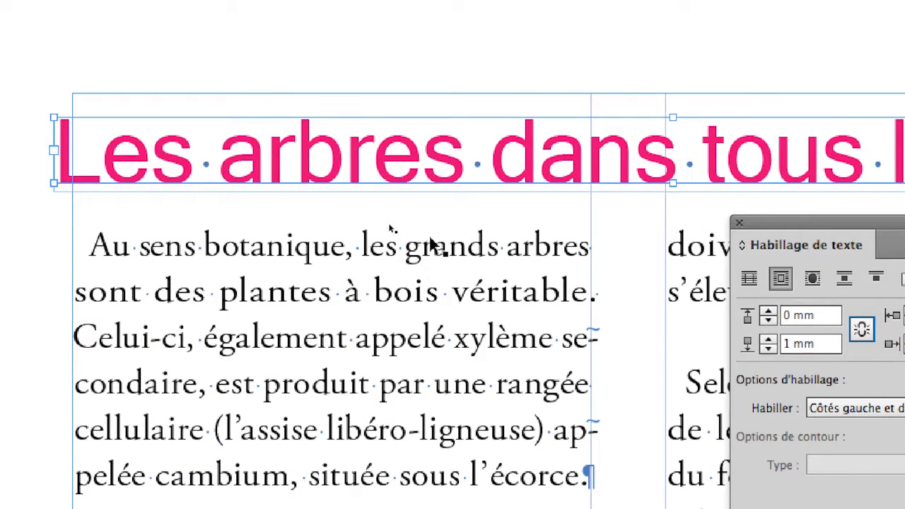
{"action": "scroll", "coordinate": [430, 241], "scroll_direction": "up", "scroll_amount": 2}
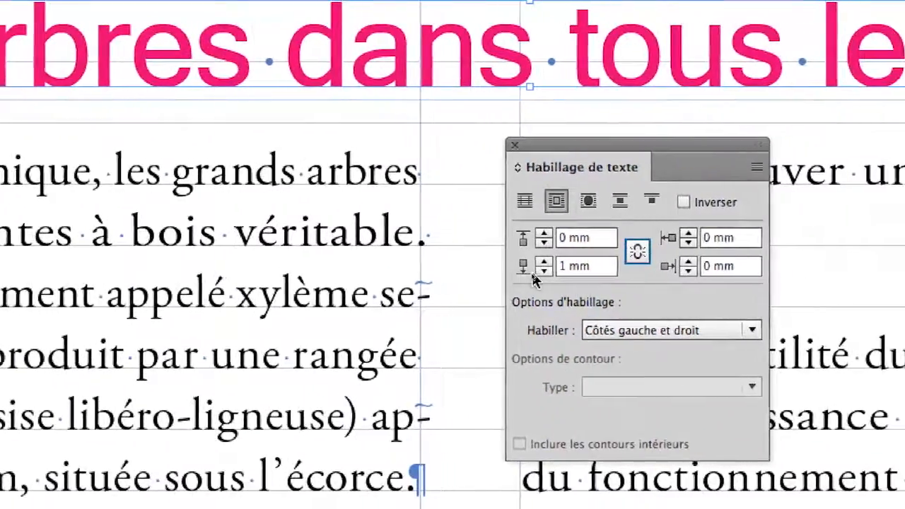
{"action": "left_click", "coordinate": [768, 348]}
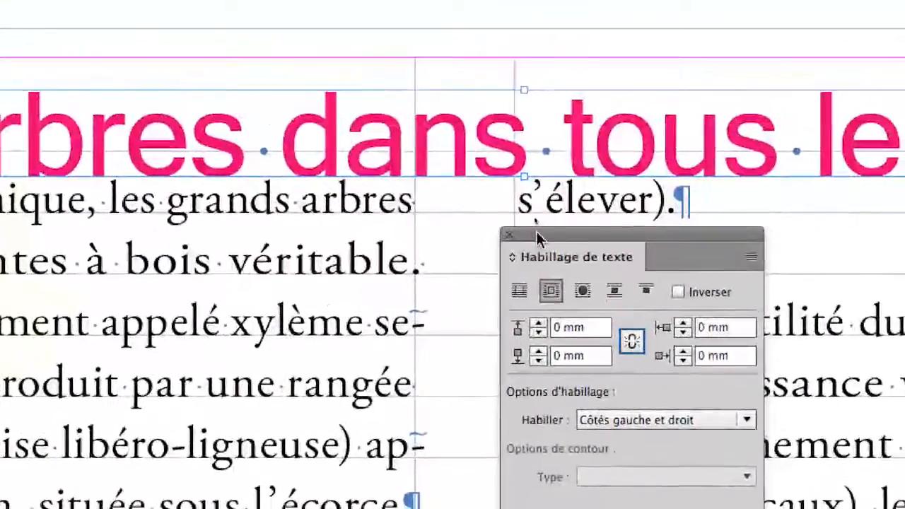
Reposition the Habillage de texte panel, try bottom wrap offsets up to 6 mm, and return the offset to 0 mm.
{"action": "left_click_drag", "start_coordinate": [535, 145], "coordinate": [287, 157]}
{"action": "left_click_drag", "start_coordinate": [460, 238], "coordinate": [265, 94]}
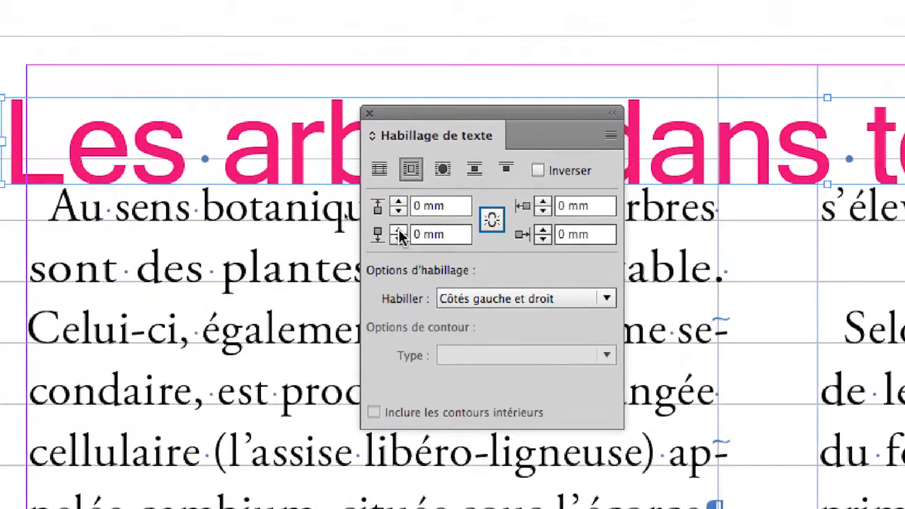
{"action": "left_click", "coordinate": [399, 231]}
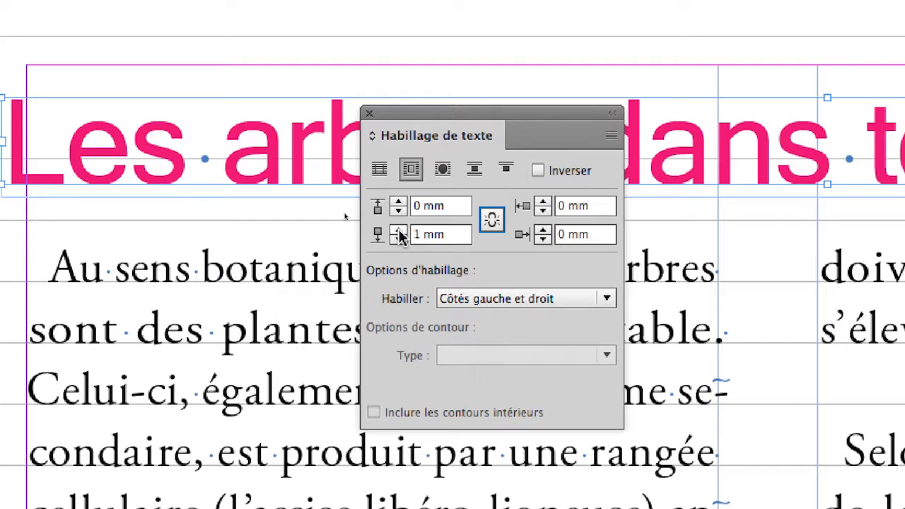
{"action": "left_click", "coordinate": [399, 231]}
{"action": "left_click", "coordinate": [399, 232]}
{"action": "left_click", "coordinate": [399, 231]}
{"action": "left_click", "coordinate": [398, 231]}
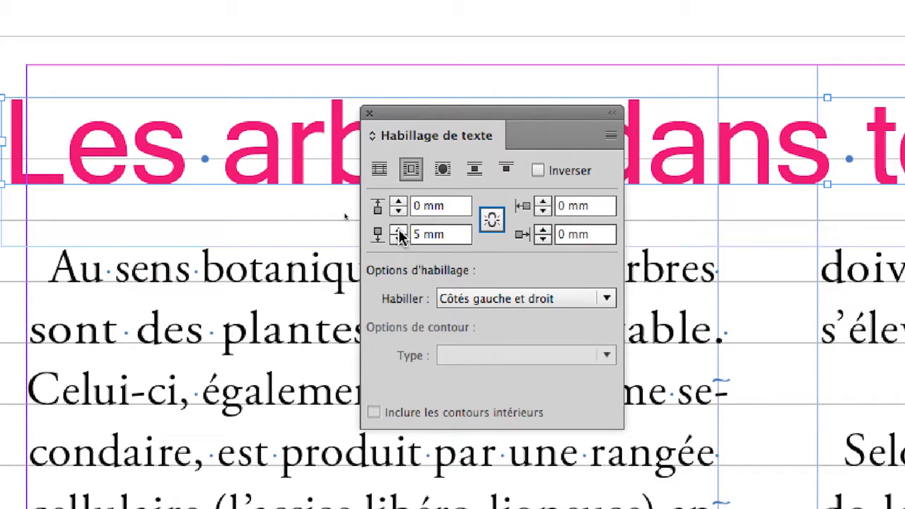
{"action": "left_click", "coordinate": [398, 231]}
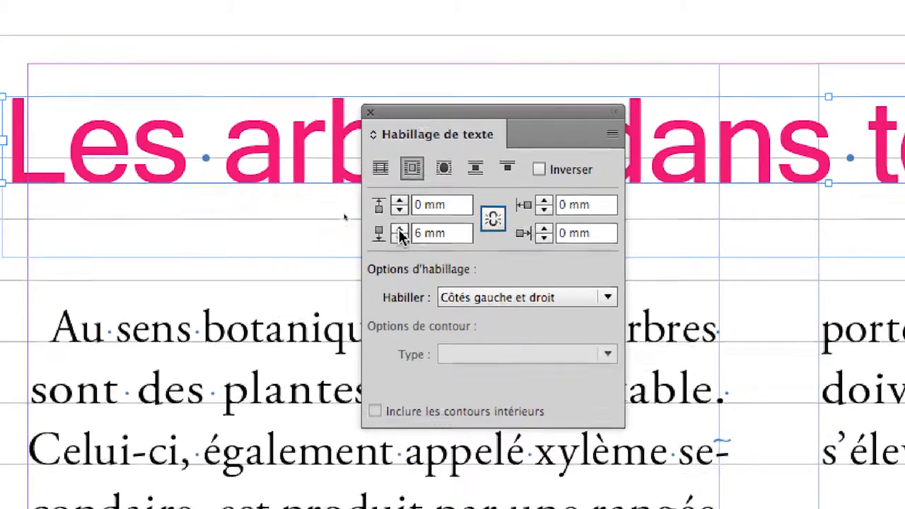
{"action": "left_click", "coordinate": [399, 234]}
{"action": "left_click", "coordinate": [399, 234]}
{"action": "left_click", "coordinate": [399, 234]}
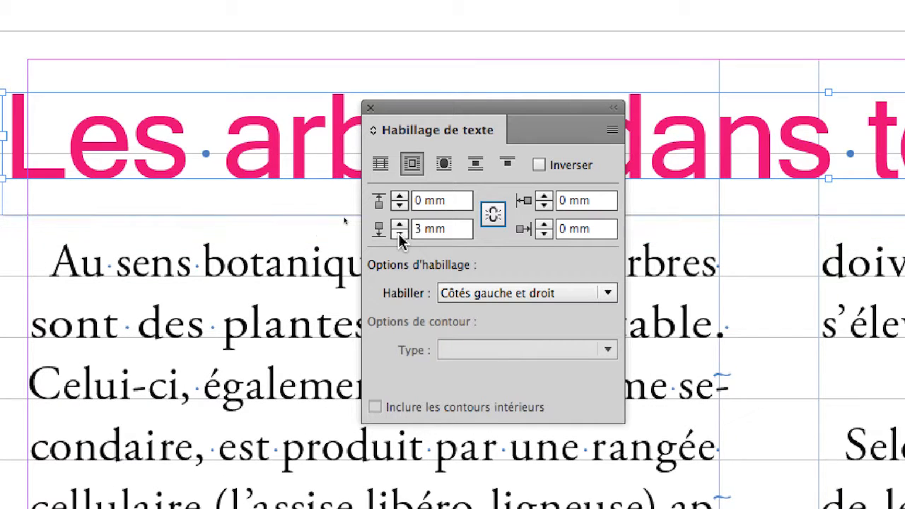
{"action": "left_click", "coordinate": [399, 234]}
{"action": "left_click", "coordinate": [398, 234]}
{"action": "left_click", "coordinate": [399, 234]}
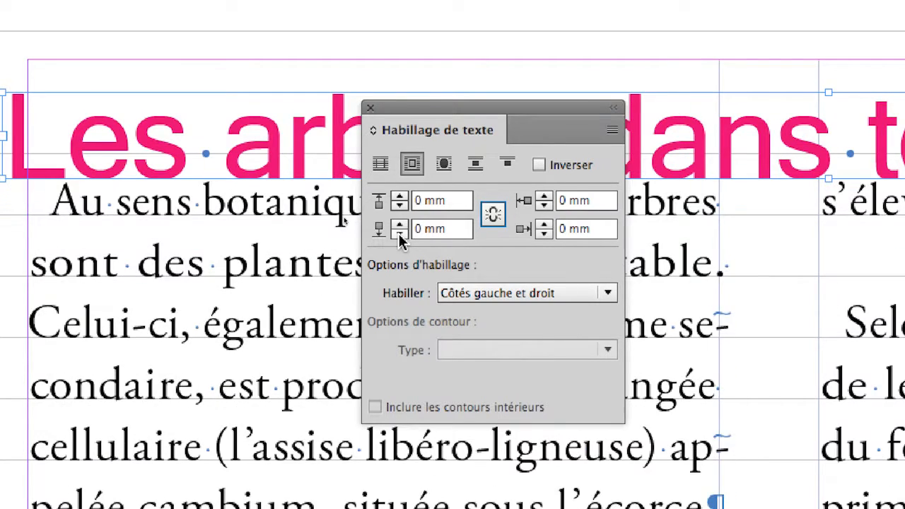
Set the title's bottom wrap offset to 3 mm.
{"action": "left_click", "coordinate": [399, 234]}
{"action": "left_click", "coordinate": [399, 234]}
{"action": "left_click", "coordinate": [399, 233]}
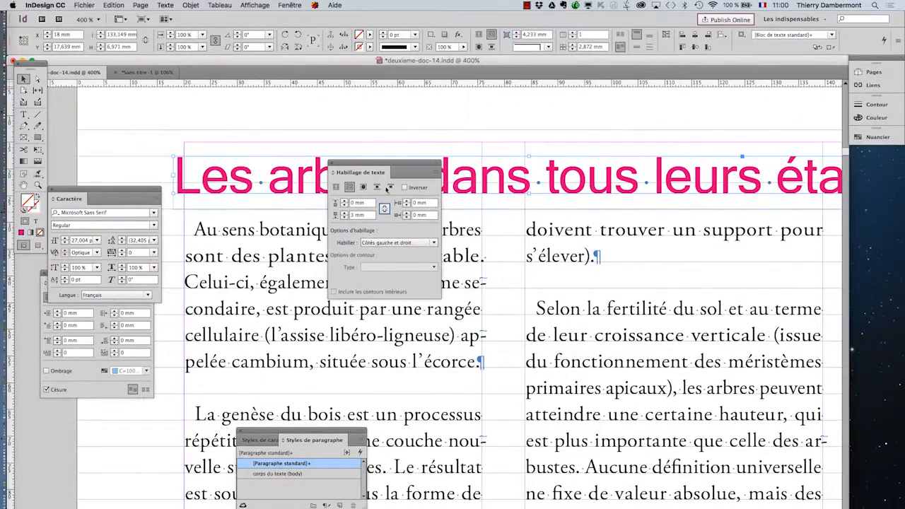
Move the Habillage de texte panel beside the page and the title down into the columns, at about X 20 mm, Y 84.75 mm.
{"action": "key", "text": "super+minus"}
{"action": "key", "text": "super+minus"}
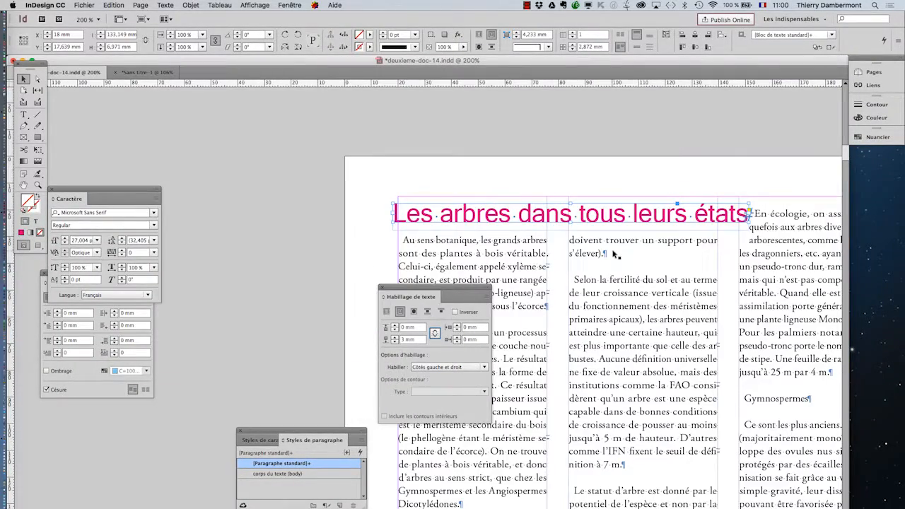
{"action": "left_click_drag", "start_coordinate": [400, 291], "coordinate": [197, 277]}
{"action": "left_click_drag", "start_coordinate": [586, 225], "coordinate": [456, 199]}
{"action": "scroll", "coordinate": [592, 359], "scroll_direction": "down", "scroll_amount": 1}
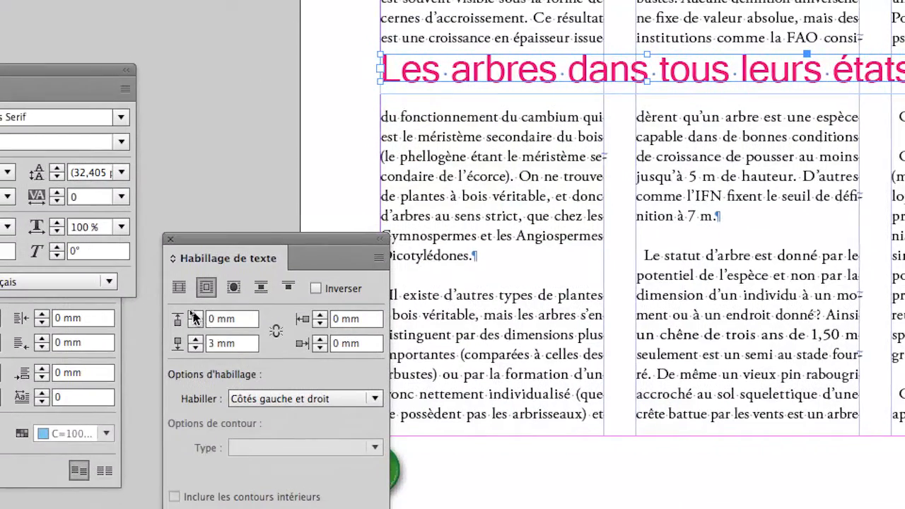
Set the title's top and right wrap offsets to 3 mm each.
{"action": "left_click", "coordinate": [194, 315]}
{"action": "left_click", "coordinate": [193, 315]}
{"action": "left_click", "coordinate": [194, 315]}
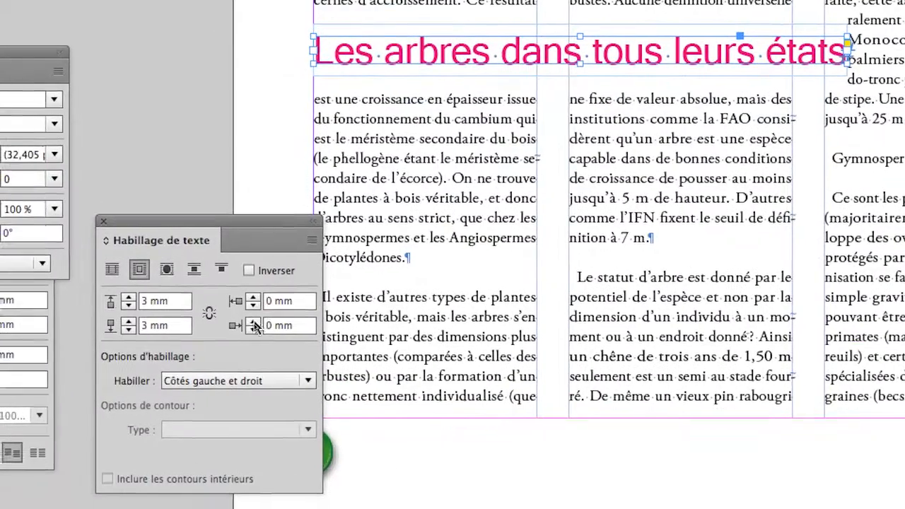
{"action": "left_click", "coordinate": [254, 323]}
{"action": "left_click", "coordinate": [254, 323]}
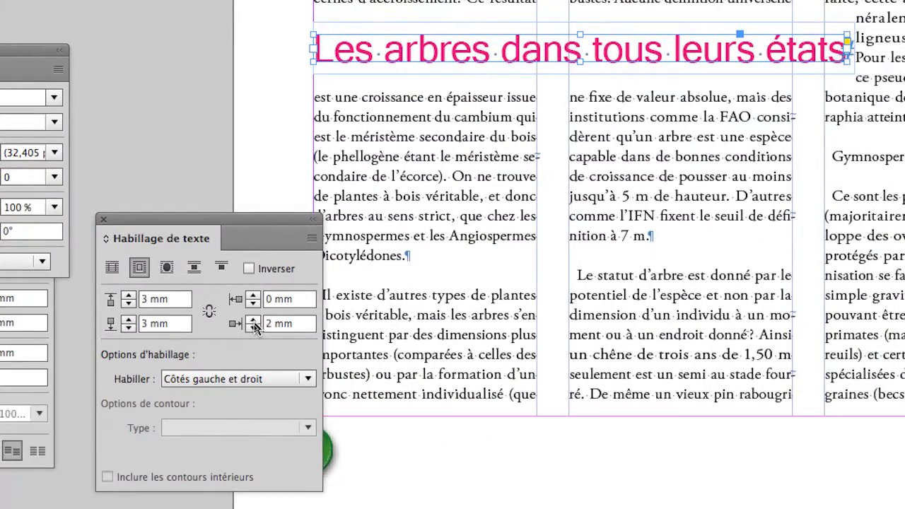
{"action": "left_click", "coordinate": [254, 323]}
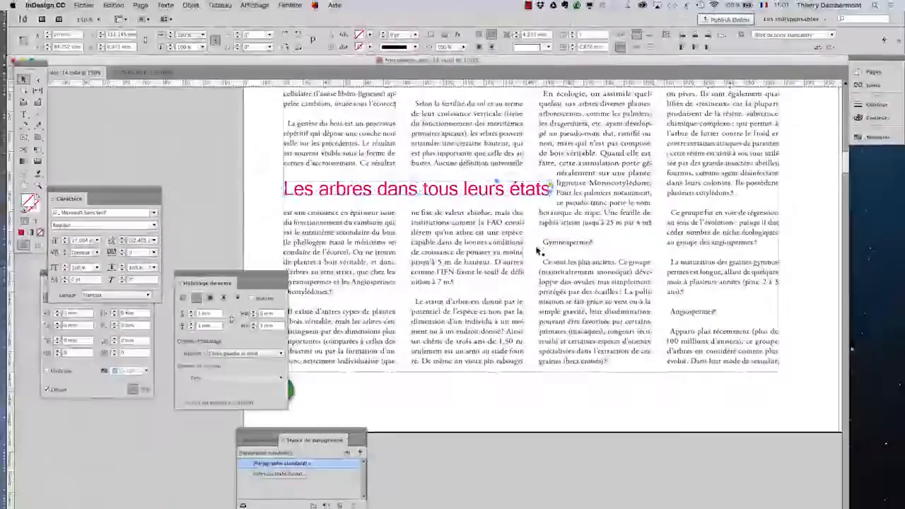
Scale the title with the Free Transform tool to about 142.6 mm wide, deselect it and display the page in Preview mode.
{"action": "left_click", "coordinate": [45, 150]}
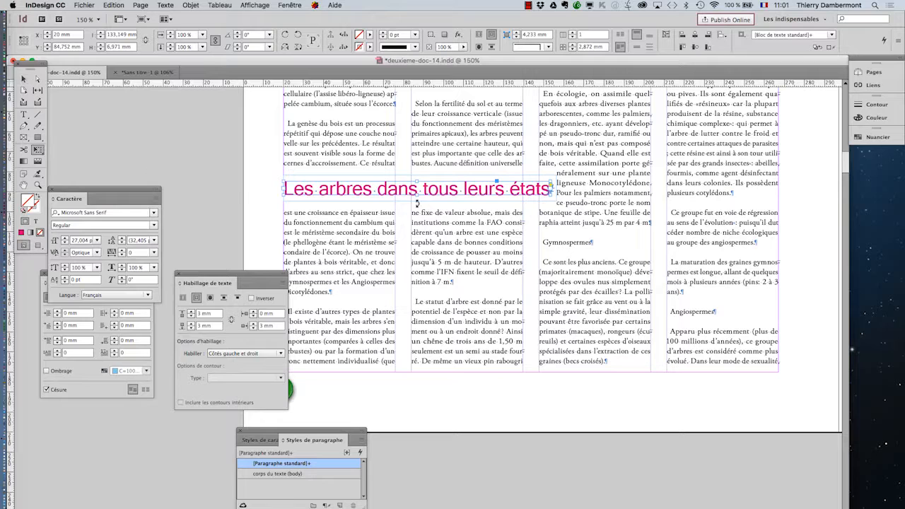
{"action": "left_click_drag", "start_coordinate": [551, 196], "coordinate": [568, 205]}
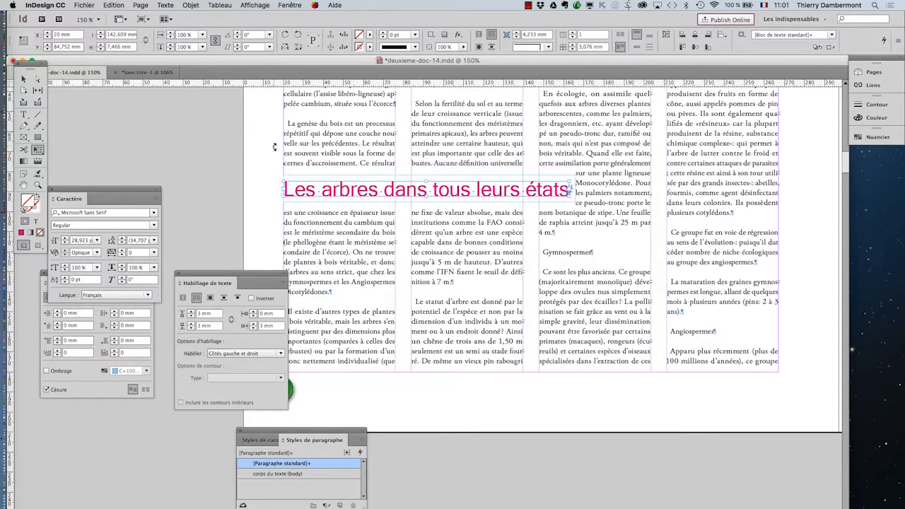
{"action": "left_click", "coordinate": [23, 78]}
{"action": "left_click", "coordinate": [162, 135]}
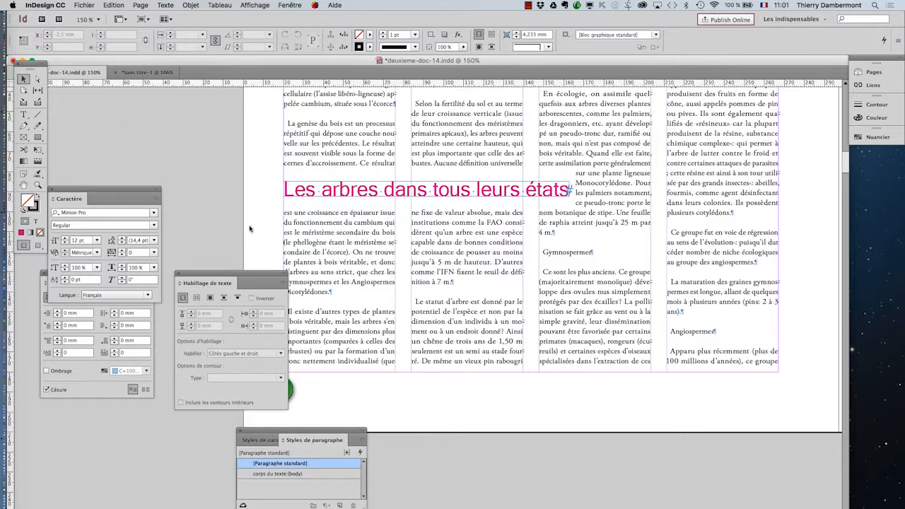
{"action": "left_click", "coordinate": [37, 246]}
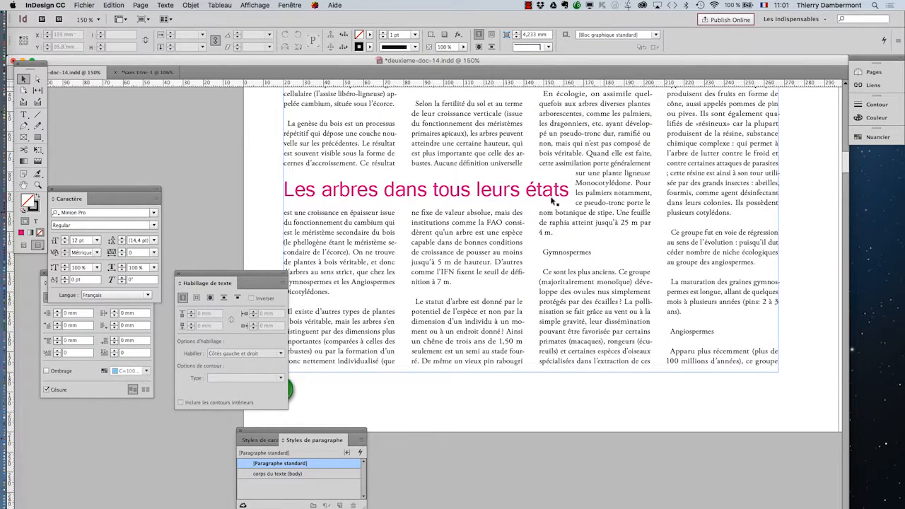
Move the title across the columns to about X 60.75 mm, Y 82 mm, and set its left wrap offset to 3 mm.
{"action": "left_click_drag", "start_coordinate": [551, 203], "coordinate": [618, 187]}
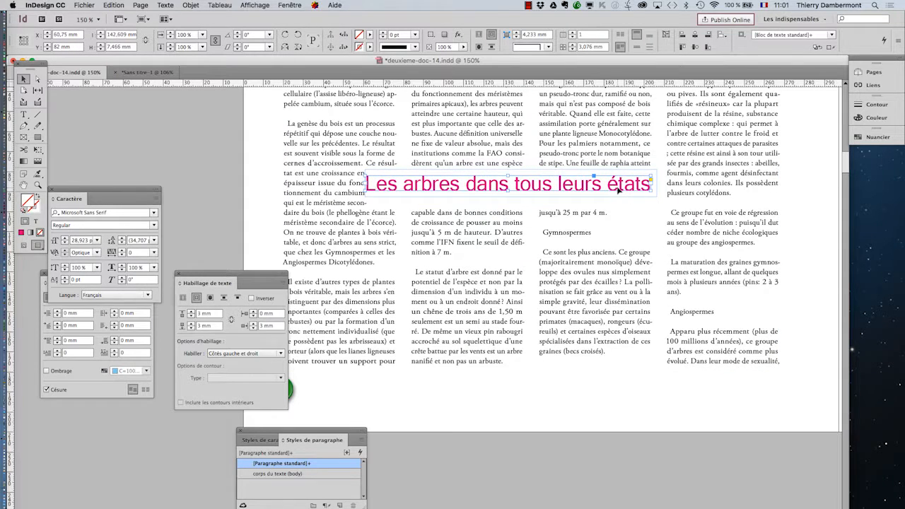
{"action": "left_click", "coordinate": [253, 312]}
{"action": "left_click", "coordinate": [252, 312]}
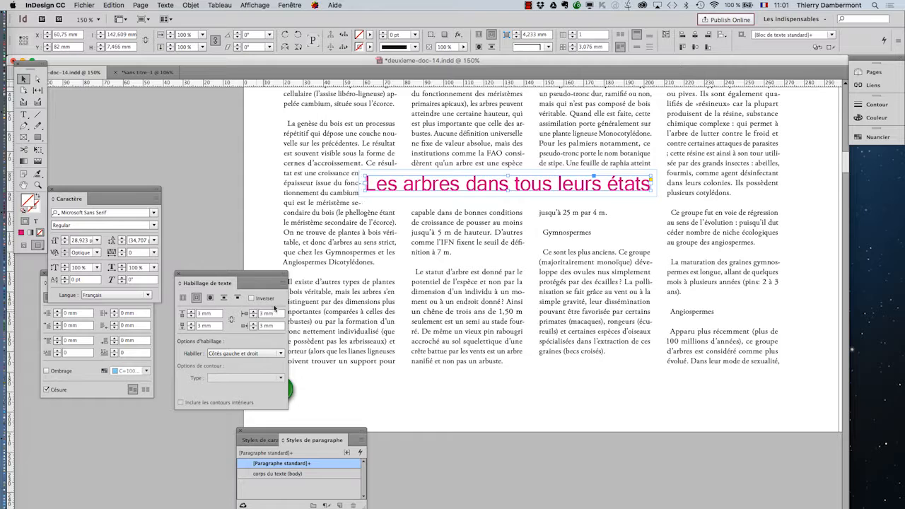
Try the title lower in the text columns, at about X 78.4 mm, Y 118.8 mm, and undo the last move.
{"action": "left_click", "coordinate": [268, 168]}
{"action": "left_click", "coordinate": [449, 191]}
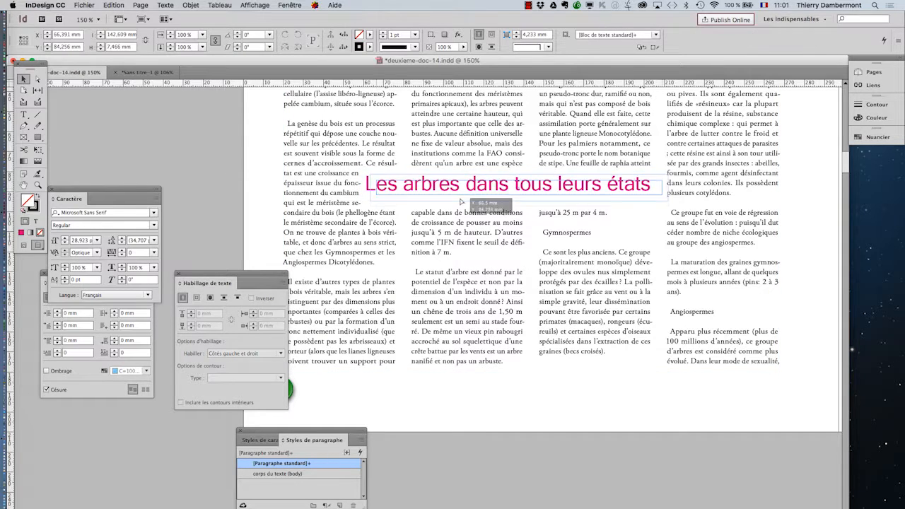
{"action": "left_click_drag", "start_coordinate": [467, 203], "coordinate": [499, 274]}
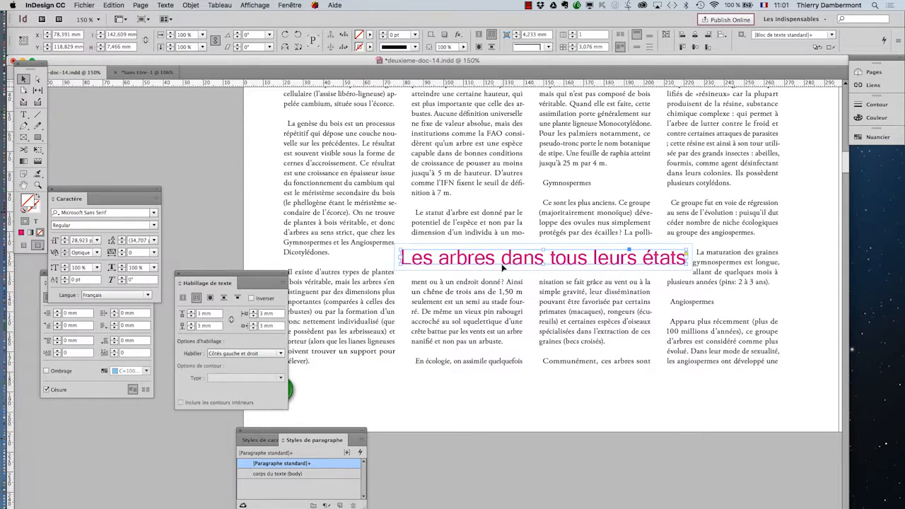
{"action": "key", "text": "super+z"}
Display the page at 100% and move the title across the first columns to about X 24 mm, Y 84.3 mm, leaving it deselected.
{"action": "key", "text": "super+1"}
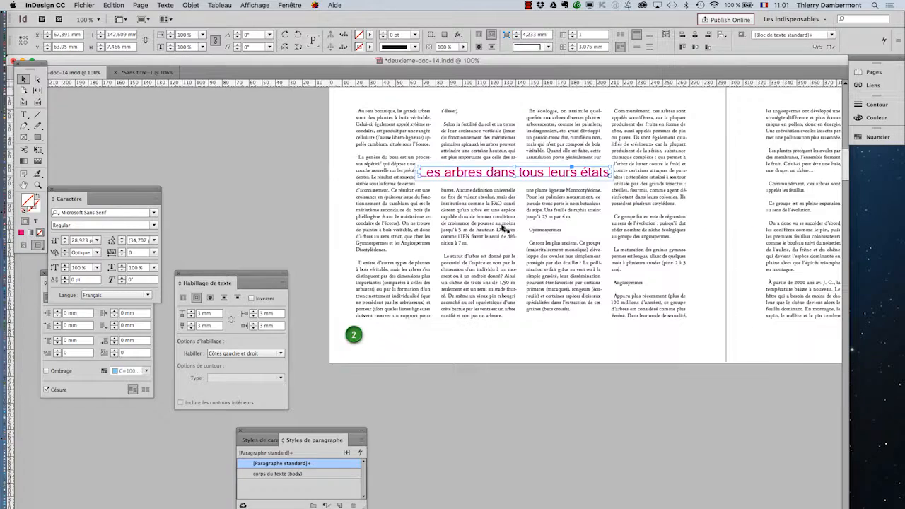
{"action": "left_click_drag", "start_coordinate": [501, 177], "coordinate": [457, 203]}
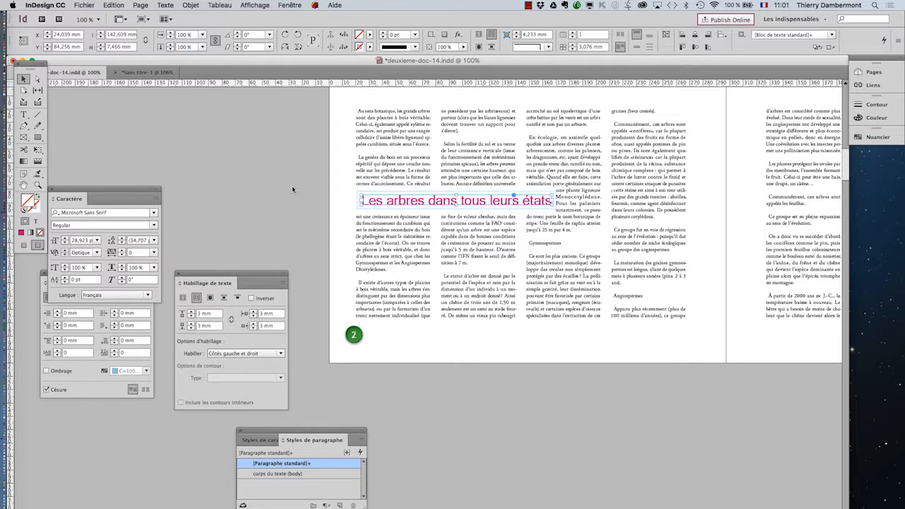
{"action": "left_click", "coordinate": [292, 190]}
Save the document under the new name deuxieme-doc-15.indd in the ID-premier-jour folder.
{"action": "left_click", "coordinate": [92, 5]}
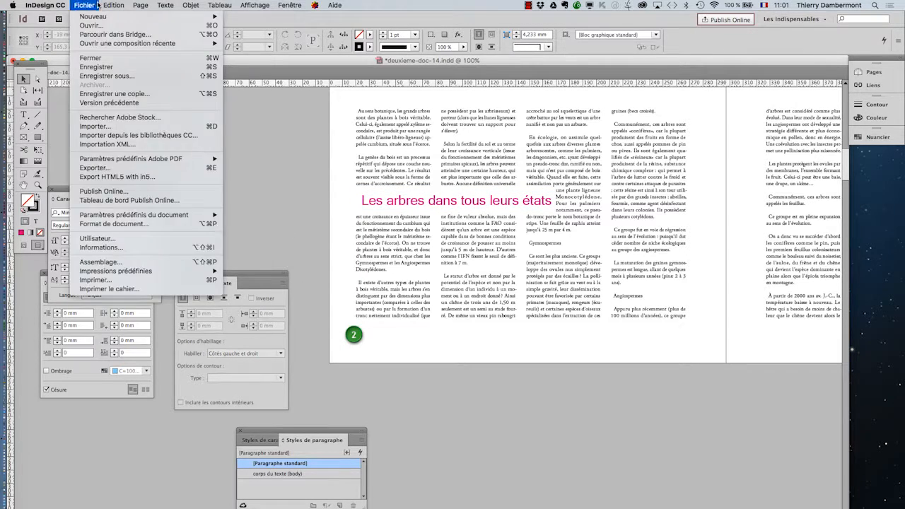
{"action": "left_click", "coordinate": [111, 78]}
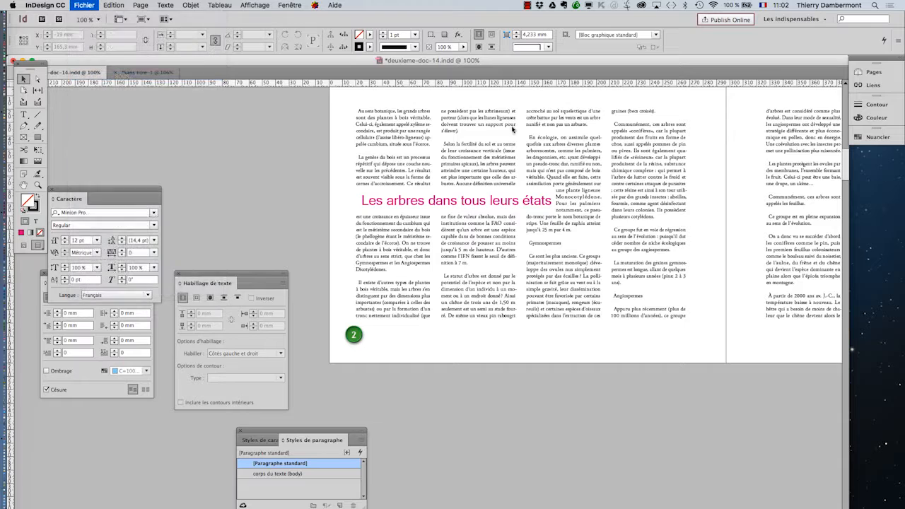
{"action": "left_click", "coordinate": [472, 66]}
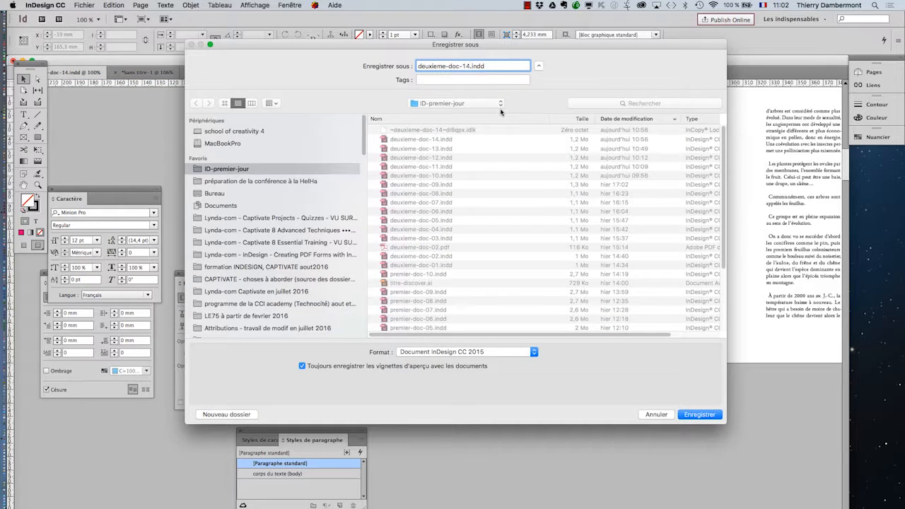
{"action": "key", "text": "BackSpace"}
{"action": "type", "text": "5"}
{"action": "key", "text": "Return"}
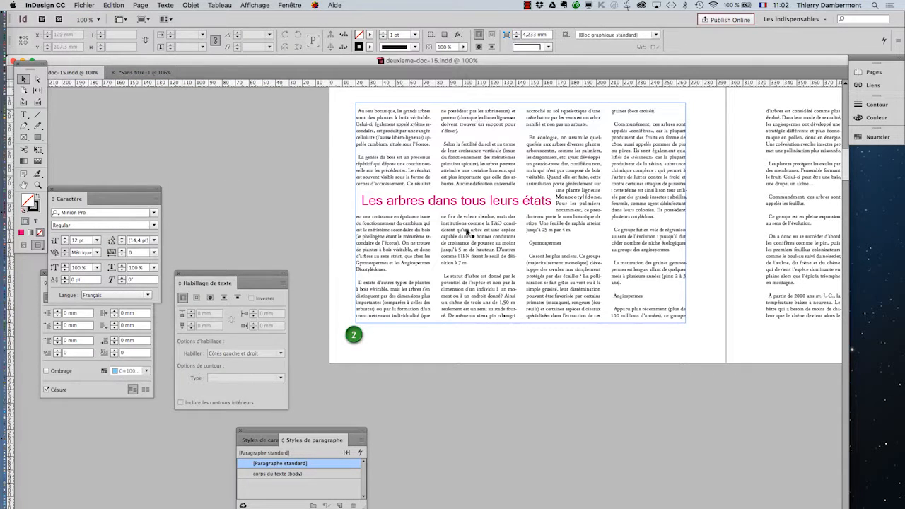
Select the title frame "Les arbres dans tous leurs états" within the text columns.
{"action": "left_click", "coordinate": [477, 205]}
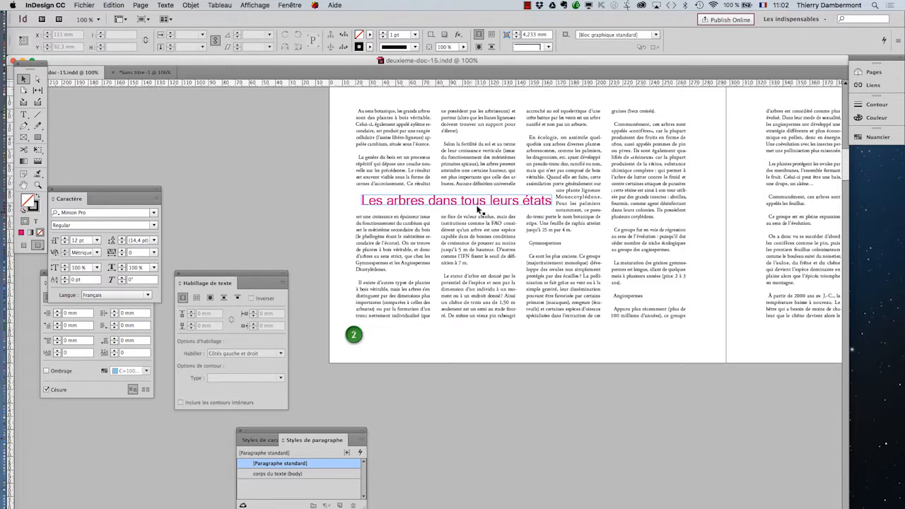
{"action": "left_click", "coordinate": [501, 206]}
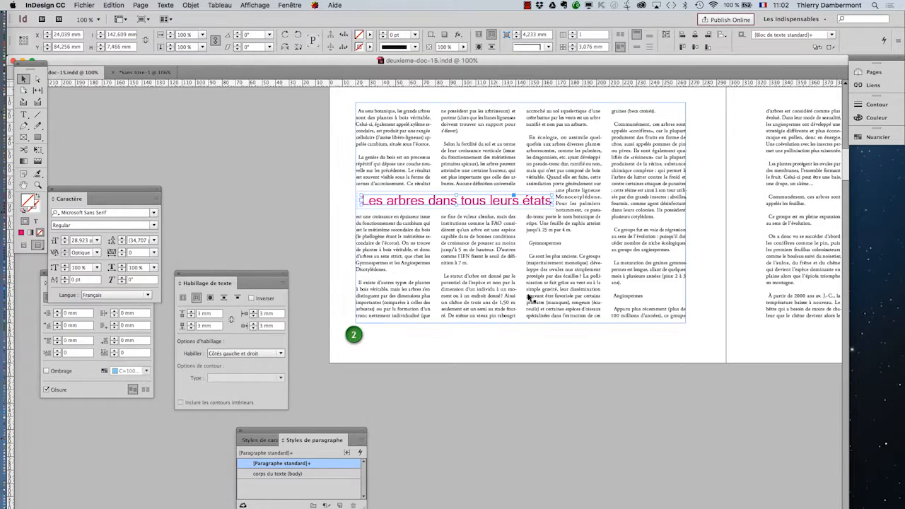
{"action": "left_click", "coordinate": [570, 422]}
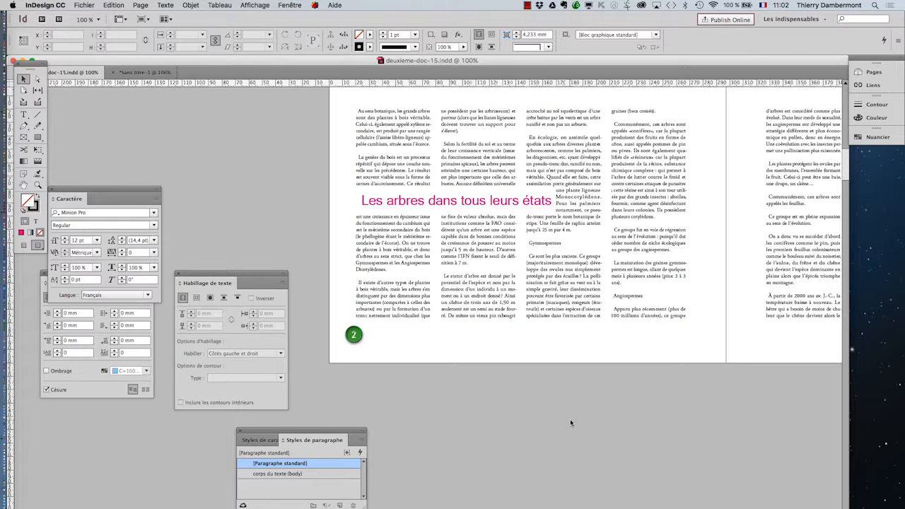
{"action": "left_click", "coordinate": [425, 206]}
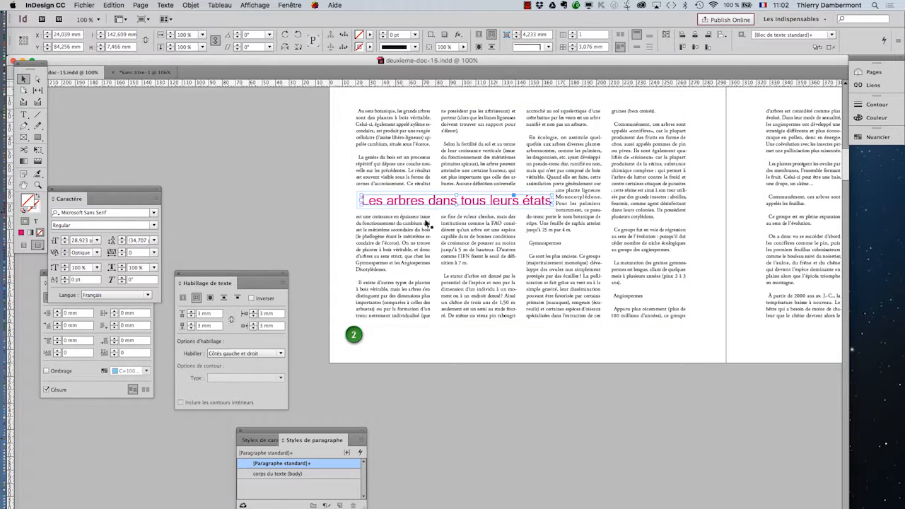